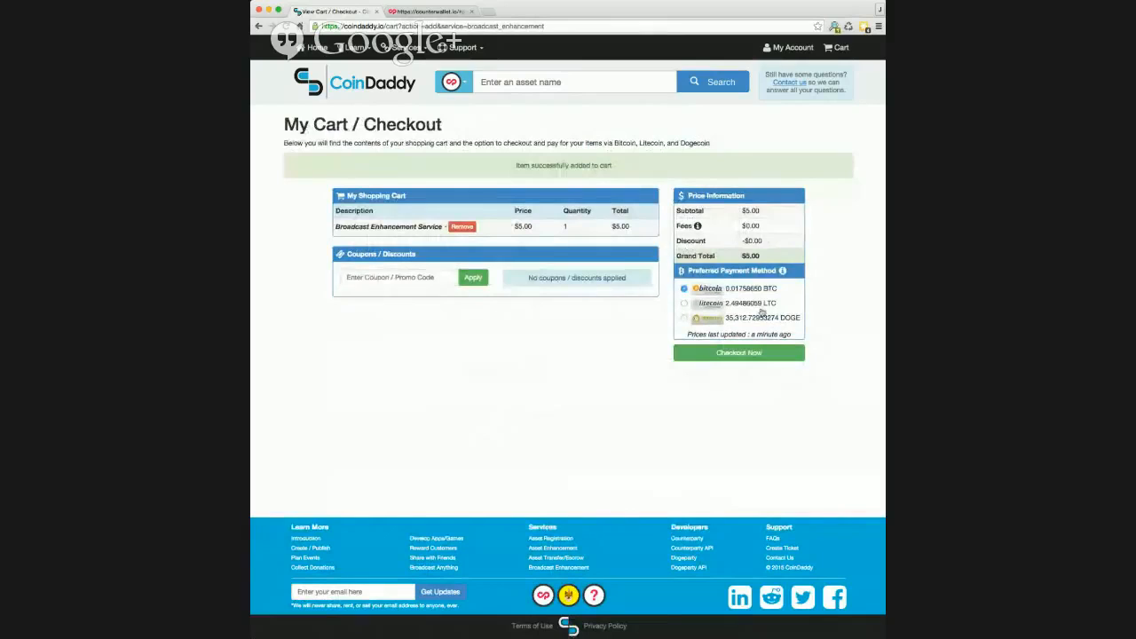
- Check out the $5.00 Broadcast Enhancement Service with Bitcoin to get the 0.0176 BTC GoCoin invoice
{"action": "left_click", "coordinate": [778, 357]}
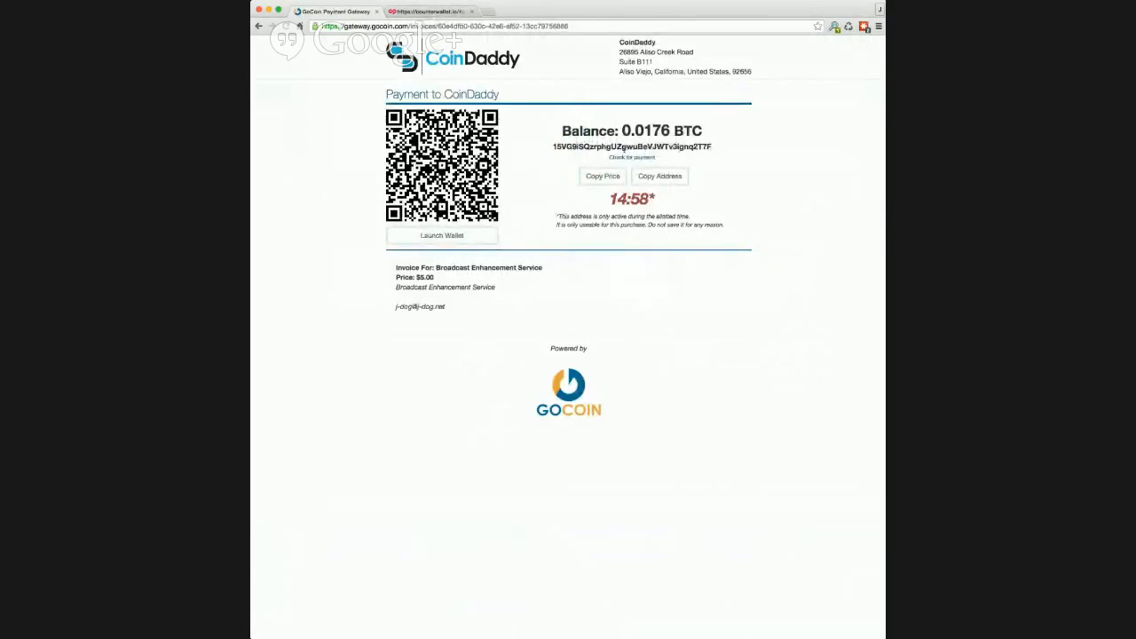
- Copy the invoice's bitcoin payment address into Counterwallet's BTC Send To field
{"action": "double_click", "coordinate": [625, 146]}
{"action": "left_click", "coordinate": [451, 11]}
{"action": "left_click", "coordinate": [441, 207]}
{"action": "left_click", "coordinate": [453, 221]}
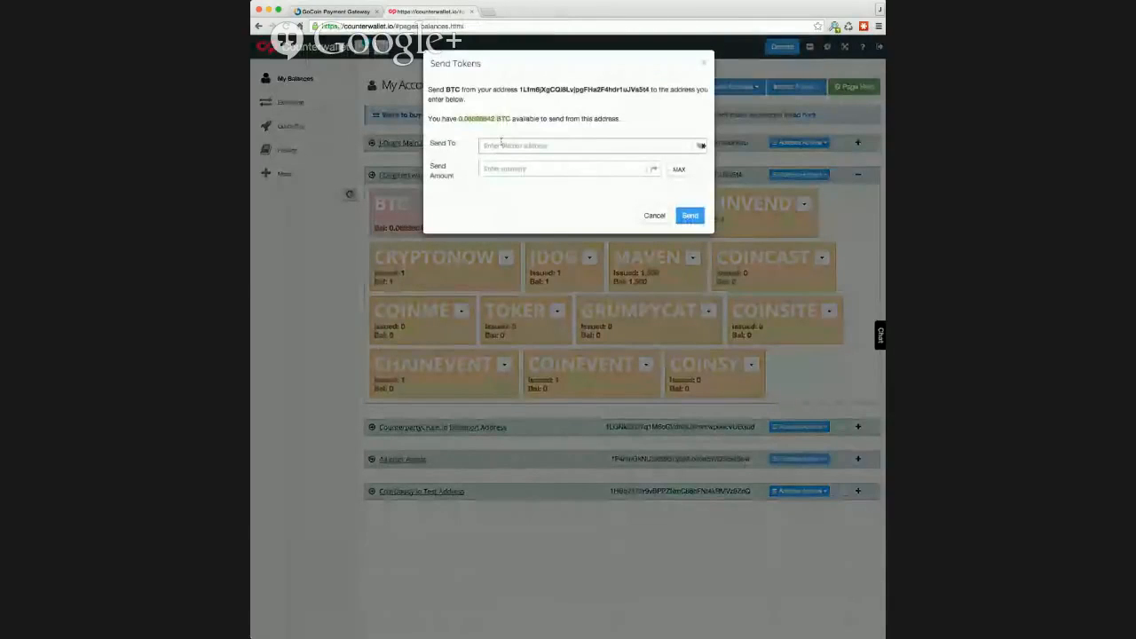
{"action": "type", "text": "1BVG9iSQzrphgUZgwuBeVJWTv3igng2T7F"}
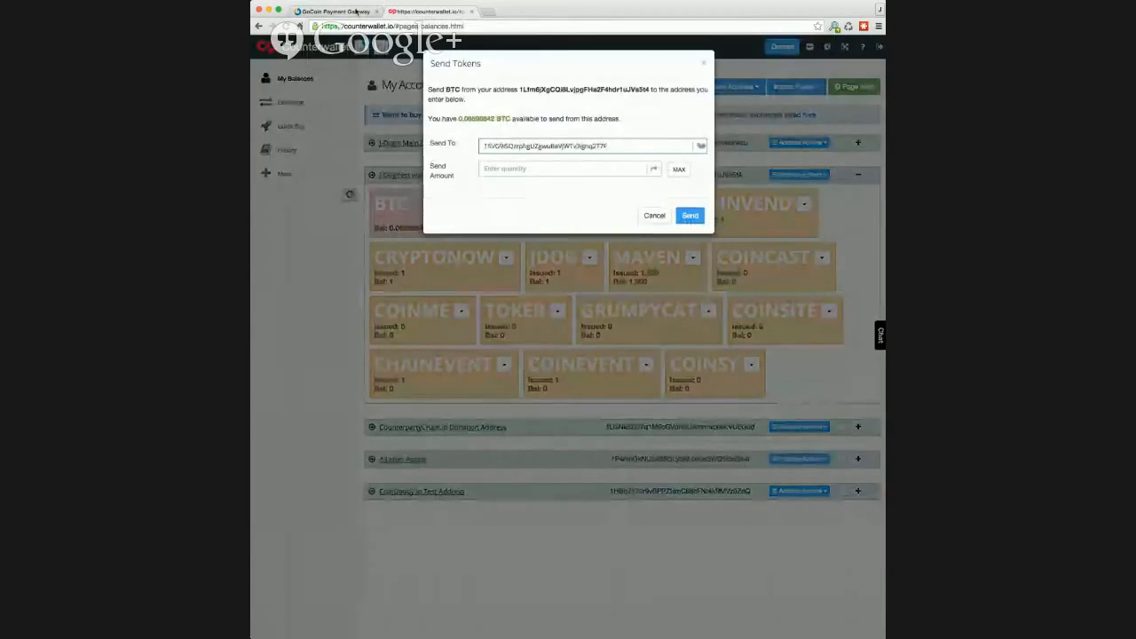
- Copy the 0.0176 BTC amount due into the send form, send it, and check the invoice
{"action": "left_click", "coordinate": [355, 11]}
{"action": "left_click_drag", "start_coordinate": [622, 131], "coordinate": [670, 130]}
{"action": "key", "text": "ctrl+c"}
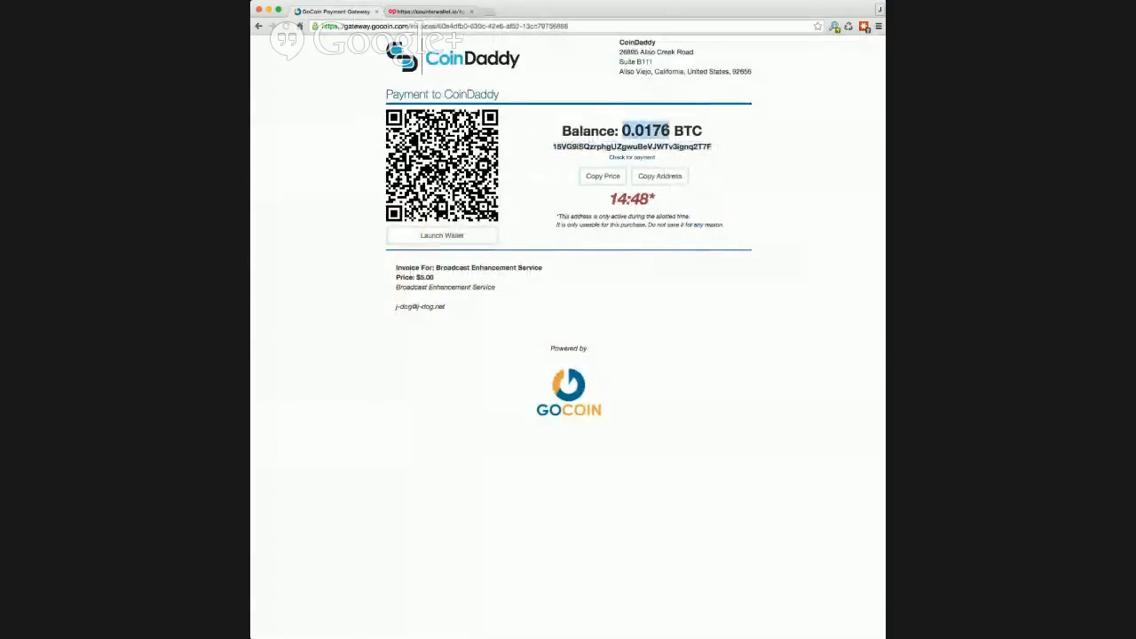
{"action": "left_click", "coordinate": [430, 12]}
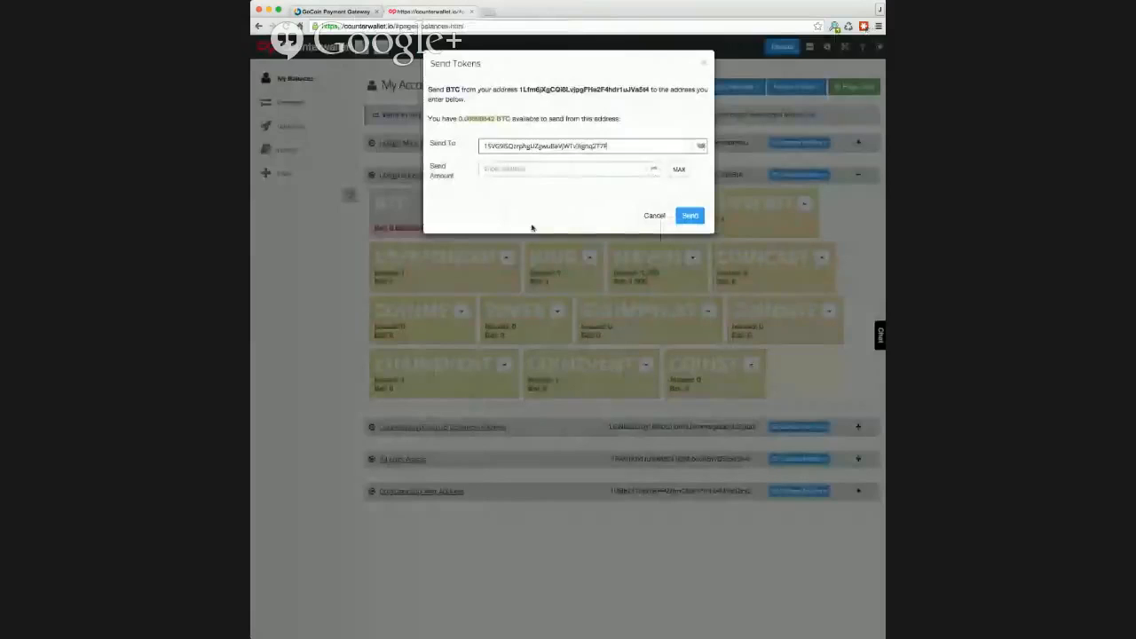
{"action": "left_click", "coordinate": [538, 168]}
{"action": "key", "text": "ctrl+v"}
{"action": "left_click", "coordinate": [694, 227]}
{"action": "left_click", "coordinate": [335, 11]}
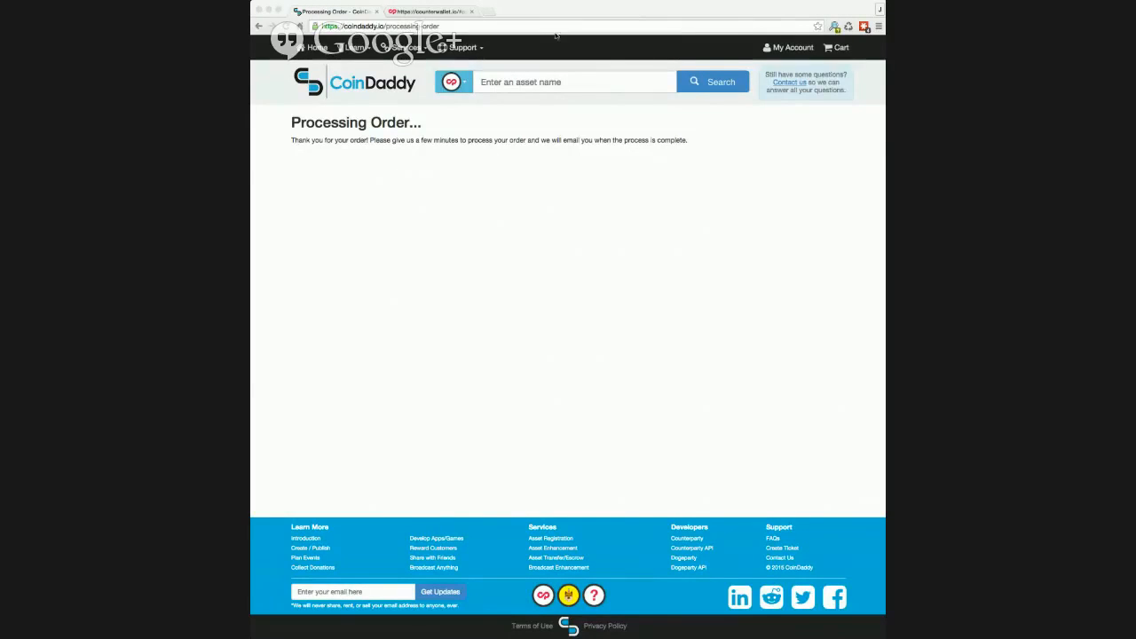
- Go through My Account and My Broadcasts to Data Edit for broadcast j27b8pd6
{"action": "left_click", "coordinate": [793, 48]}
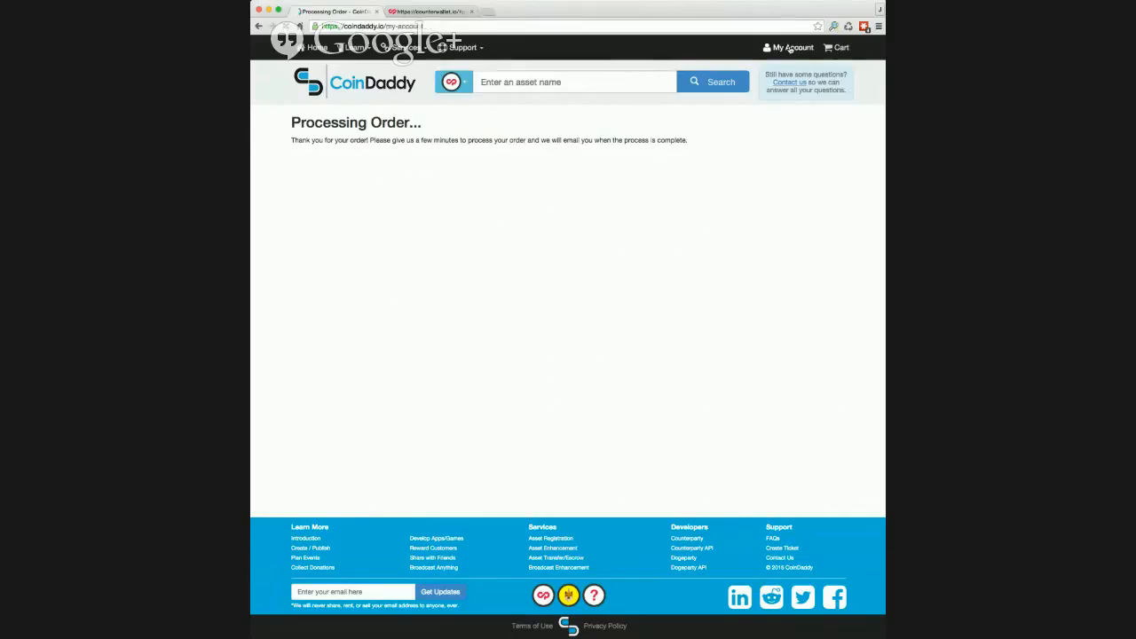
{"action": "left_click", "coordinate": [401, 229]}
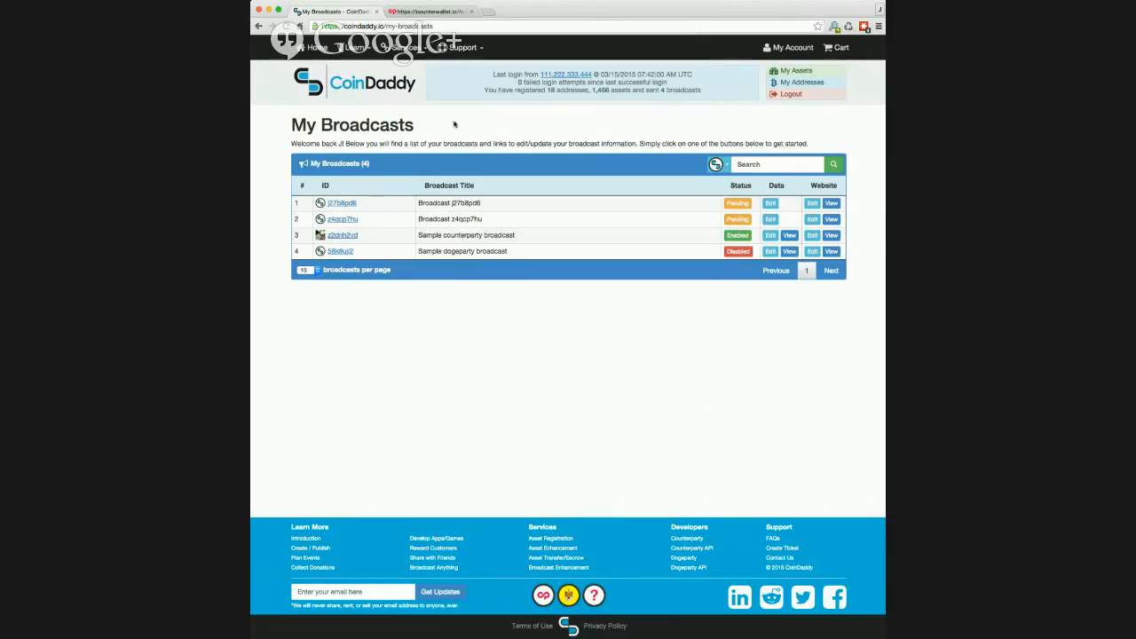
{"action": "left_click", "coordinate": [771, 204]}
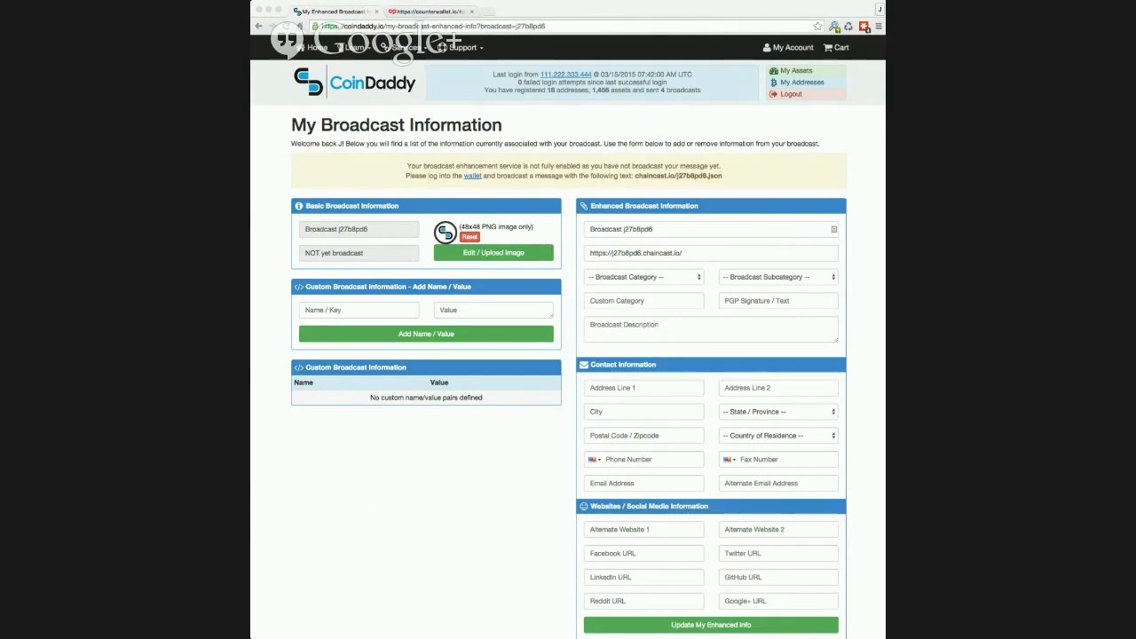
- Title the broadcast 'Grumpycat announces Catnip4Grumpycat project', category Artist, Band or Public Figure, subcategory Pet
{"action": "left_click", "coordinate": [671, 228]}
{"action": "left_click_drag", "start_coordinate": [672, 228], "coordinate": [552, 231]}
{"action": "type", "text": "Grumpycat announces Catnip4Grumpycat project"}
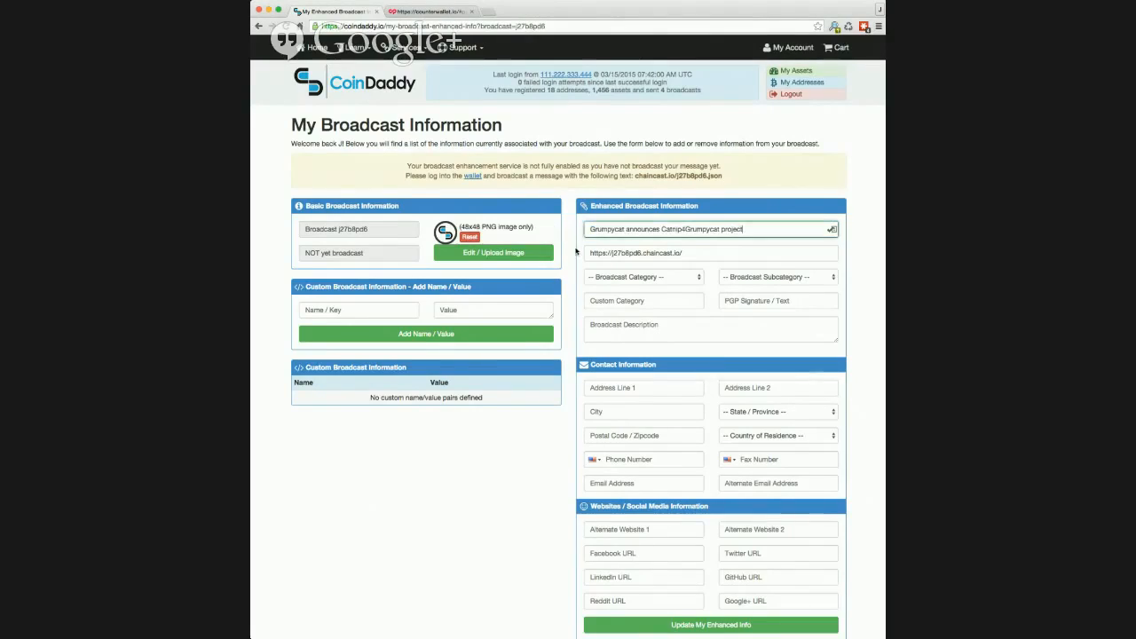
{"action": "key", "text": "Tab"}
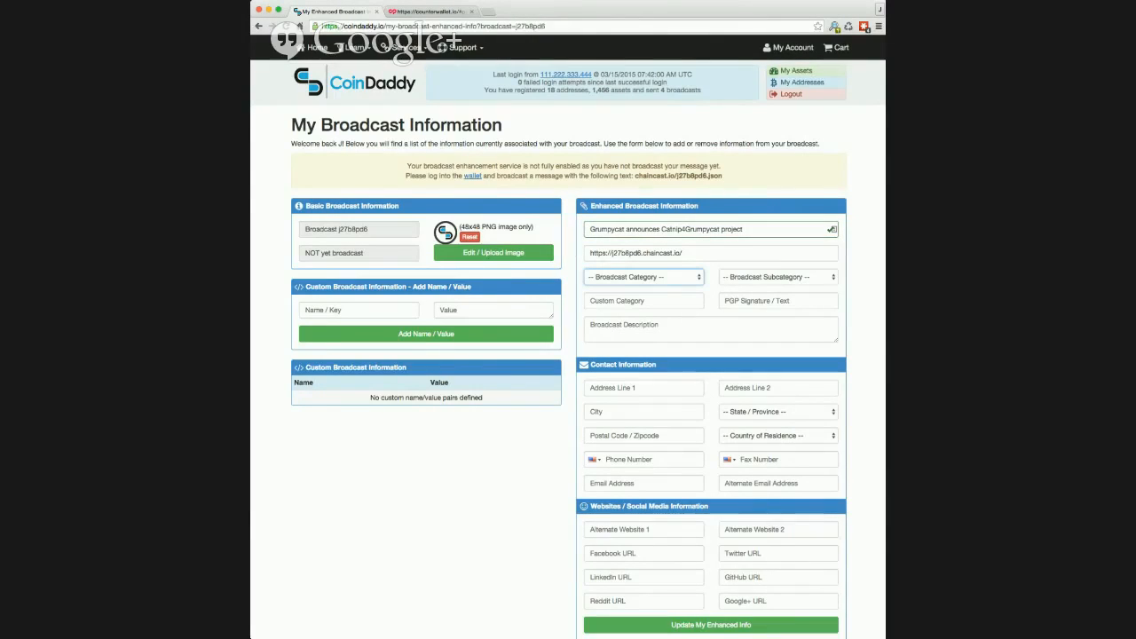
{"action": "key", "text": "Down"}
{"action": "key", "text": "Tab"}
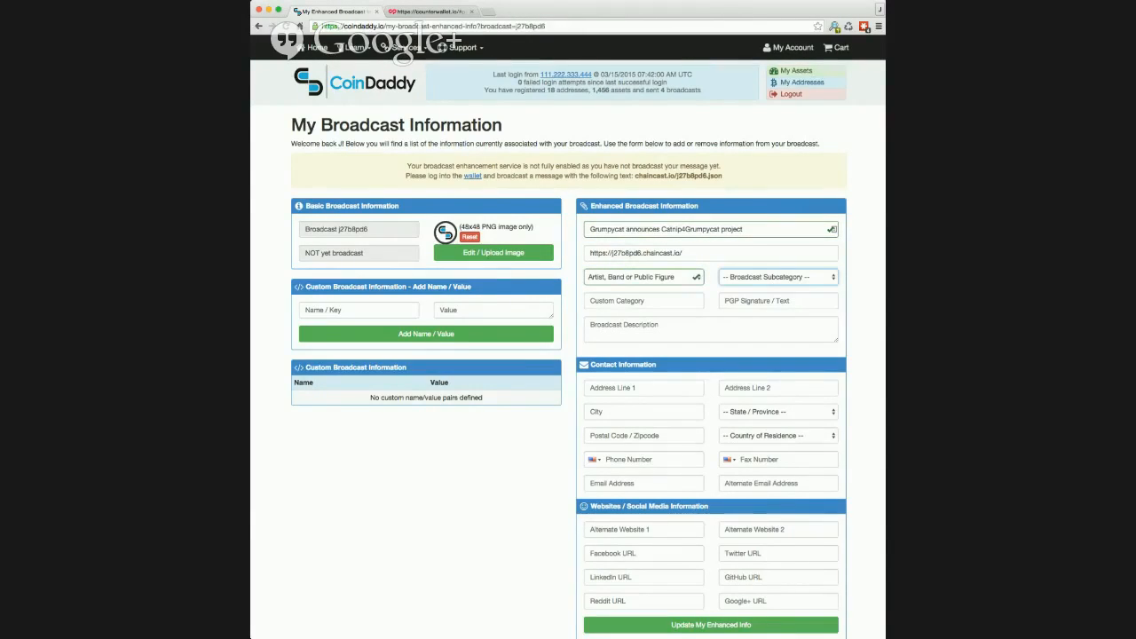
{"action": "key", "text": "p"}
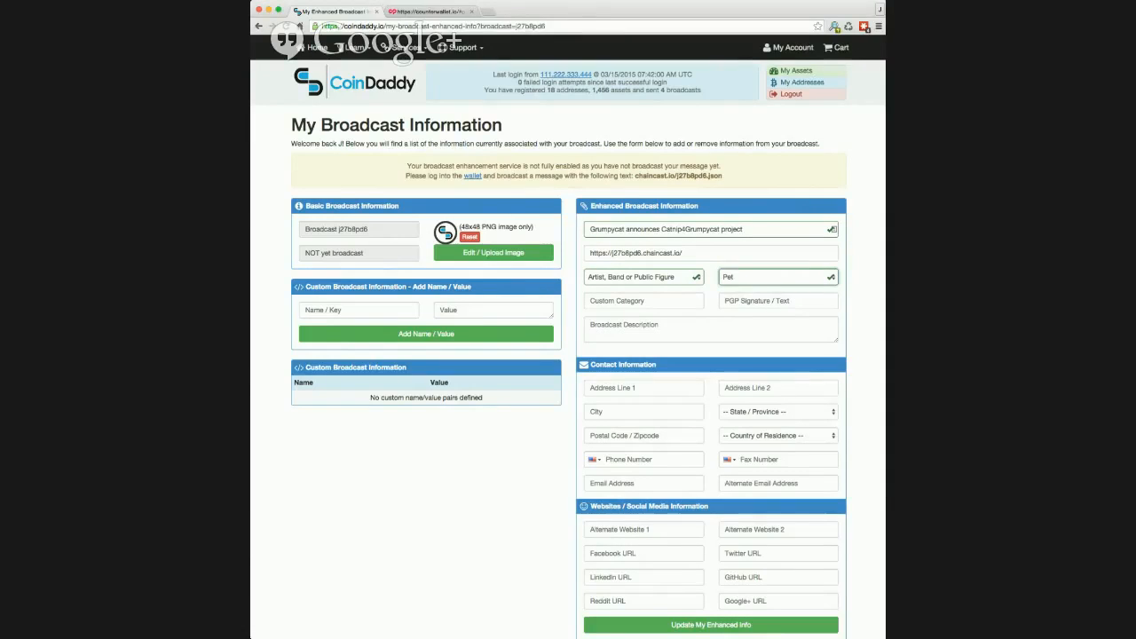
{"action": "key", "text": "super+Tab"}
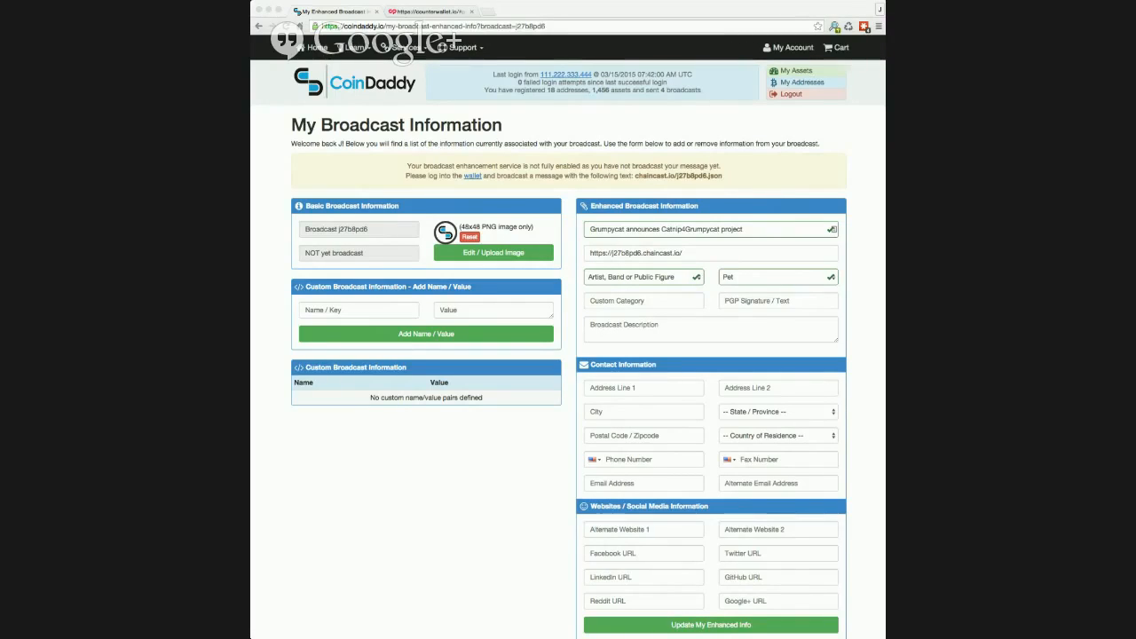
- Paste the broadcast description and enlarge the description box to show all the text
{"action": "left_click", "coordinate": [670, 331]}
{"action": "left_click", "coordinate": [669, 331]}
{"action": "key", "text": "super+v"}
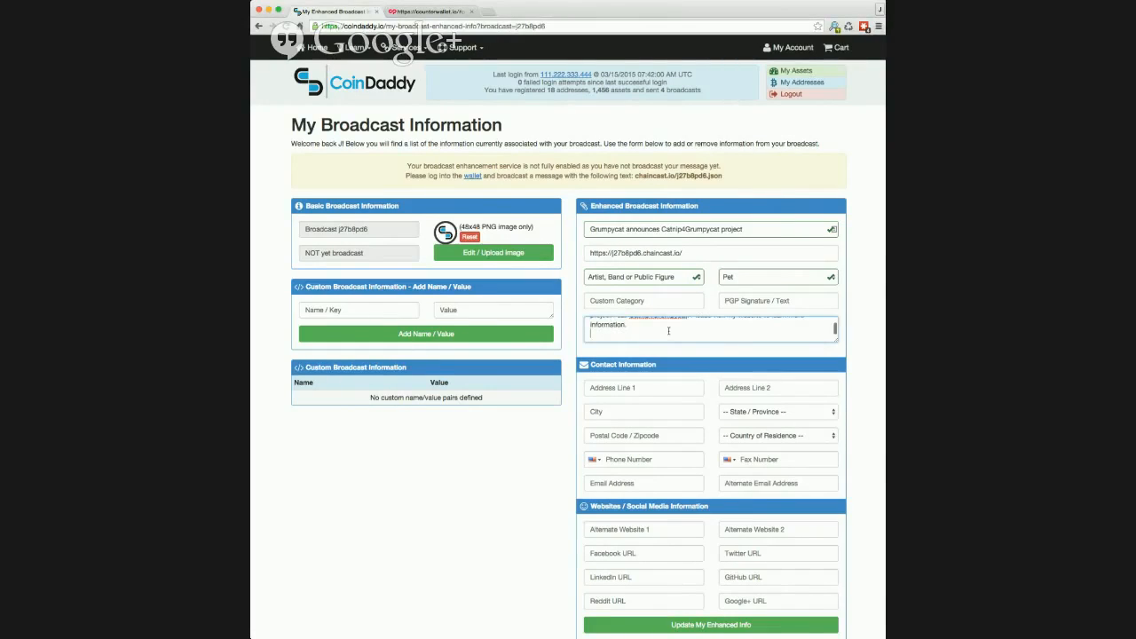
{"action": "scroll", "coordinate": [726, 330], "scroll_direction": "up", "scroll_amount": 2}
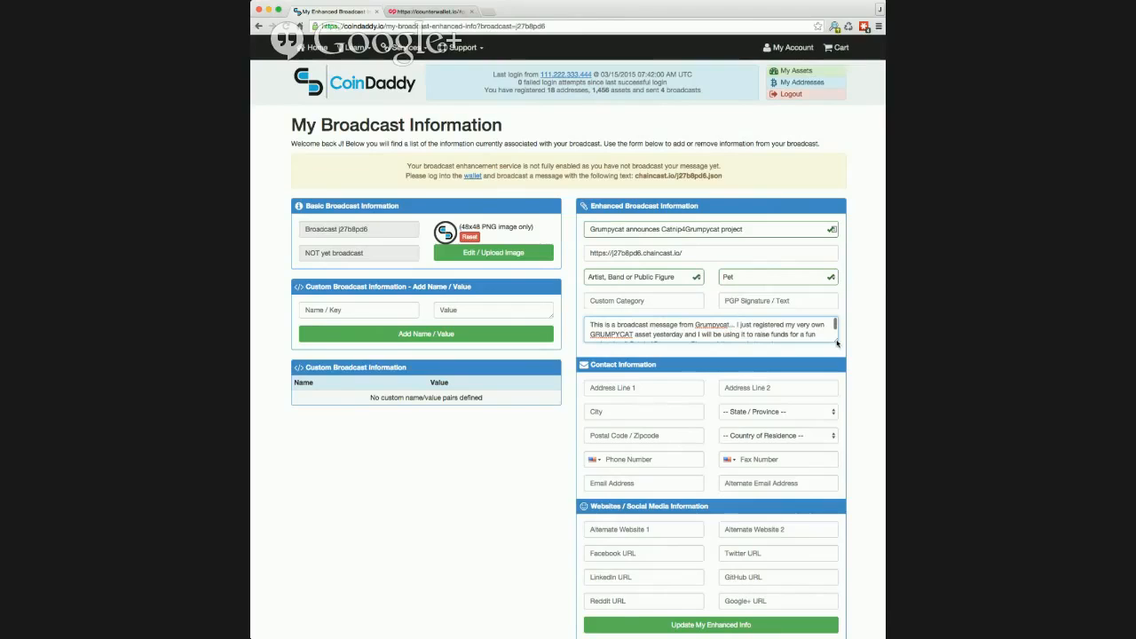
{"action": "left_click_drag", "start_coordinate": [836, 341], "coordinate": [836, 365]}
{"action": "scroll", "coordinate": [855, 370], "scroll_direction": "down", "scroll_amount": 3}
- Fill in the street address and phone number, then save the enhanced broadcast info
{"action": "left_click", "coordinate": [612, 338]}
{"action": "type", "text": "1"}
{"action": "left_click", "coordinate": [613, 364]}
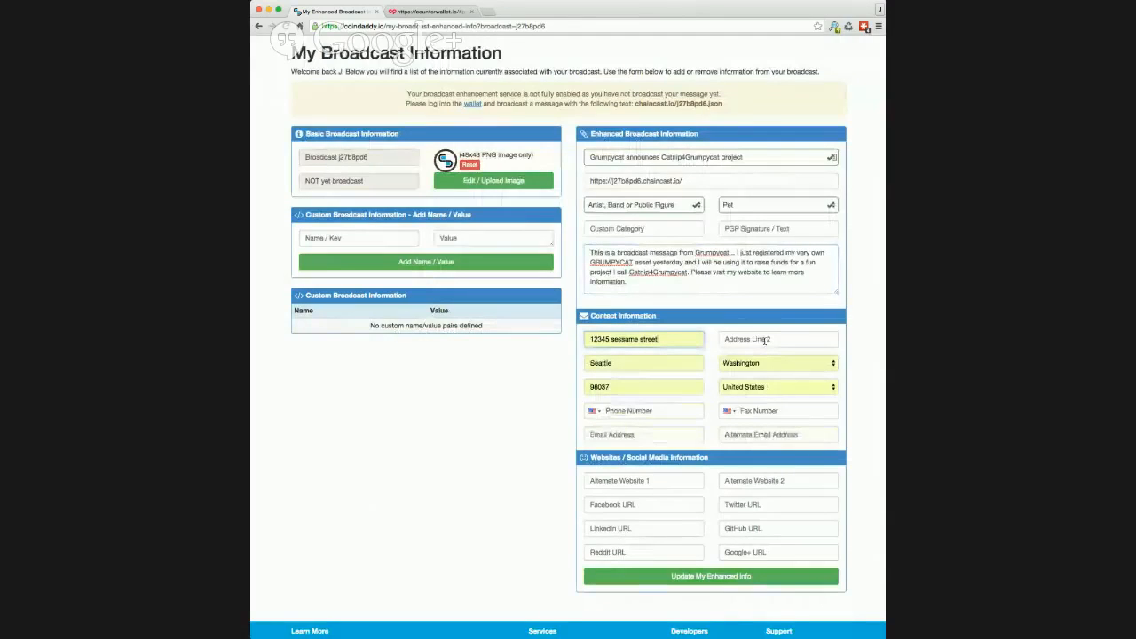
{"action": "left_click_drag", "start_coordinate": [690, 337], "coordinate": [591, 336]}
{"action": "type", "text": "12"}
{"action": "left_click", "coordinate": [631, 362]}
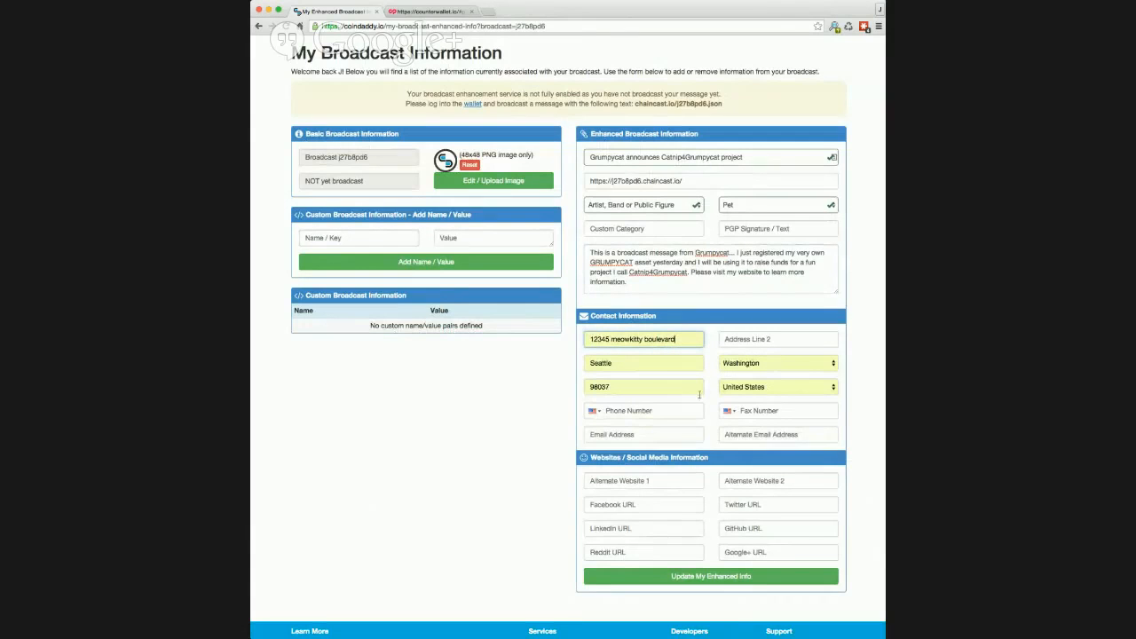
{"action": "left_click", "coordinate": [652, 410]}
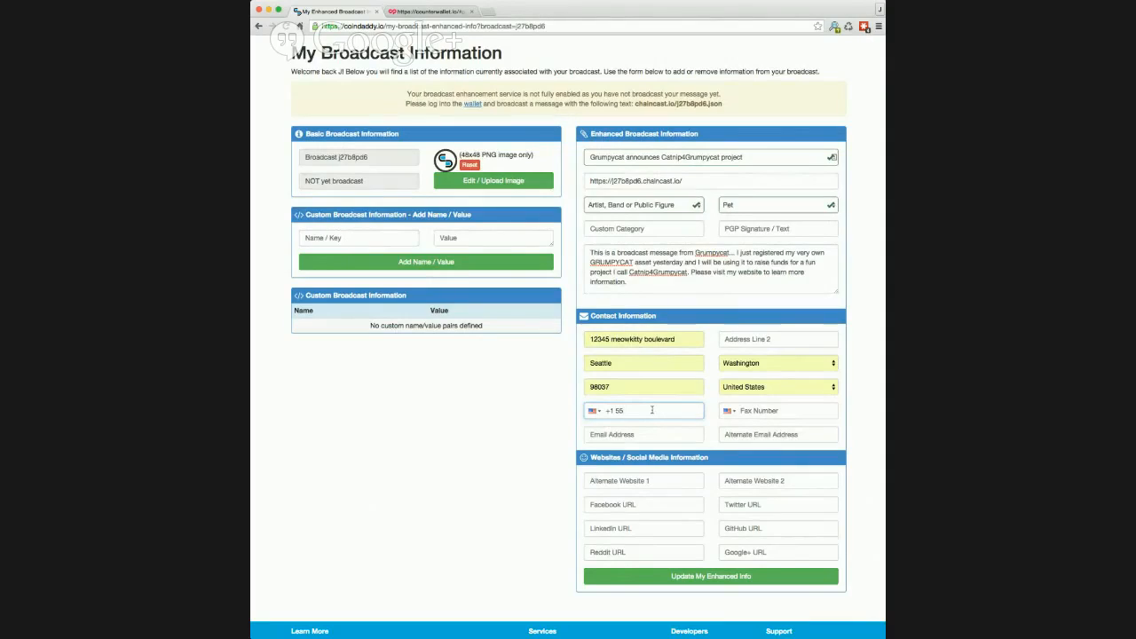
{"action": "key", "text": "BackSpace"}
{"action": "key", "text": "BackSpace"}
{"action": "type", "text": "206-555-1212"}
{"action": "key", "text": "Return"}
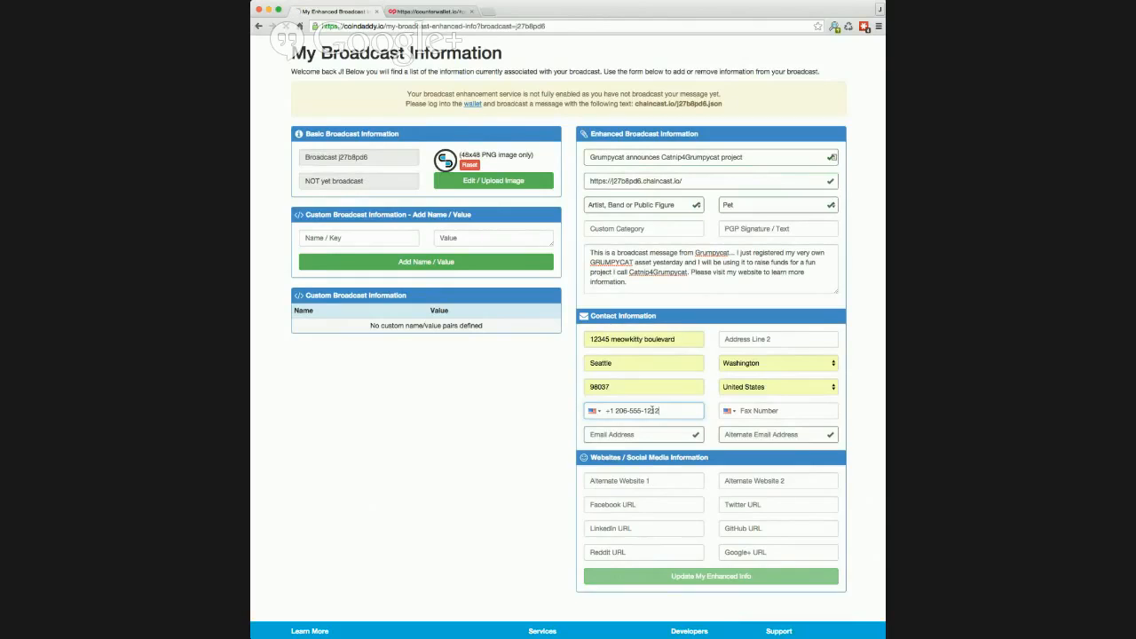
{"action": "scroll", "coordinate": [657, 324], "scroll_direction": "down", "scroll_amount": 3}
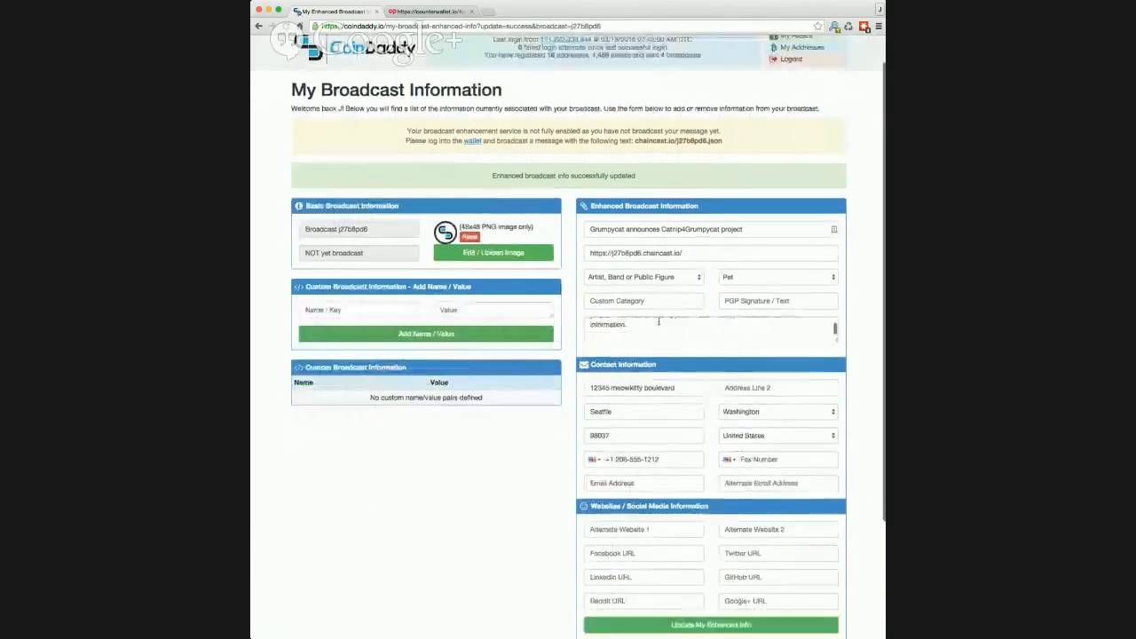
{"action": "left_click", "coordinate": [655, 454]}
{"action": "type", "text": "h"}
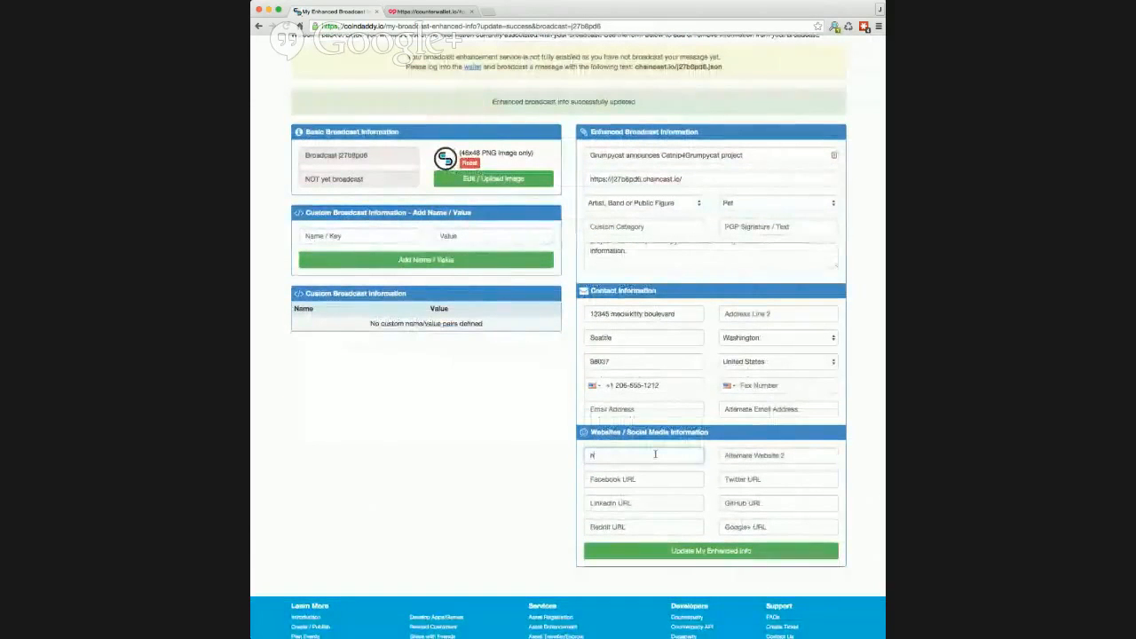
{"action": "type", "text": "ttp"}
{"action": "key", "text": "Down"}
{"action": "key", "text": "Return"}
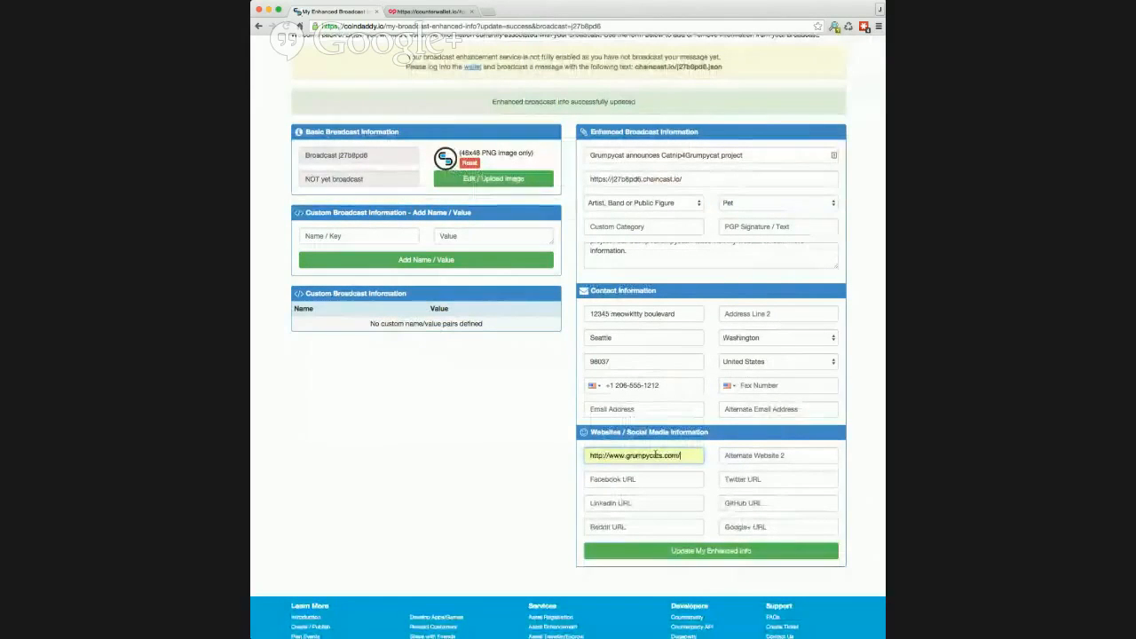
{"action": "left_click", "coordinate": [707, 551]}
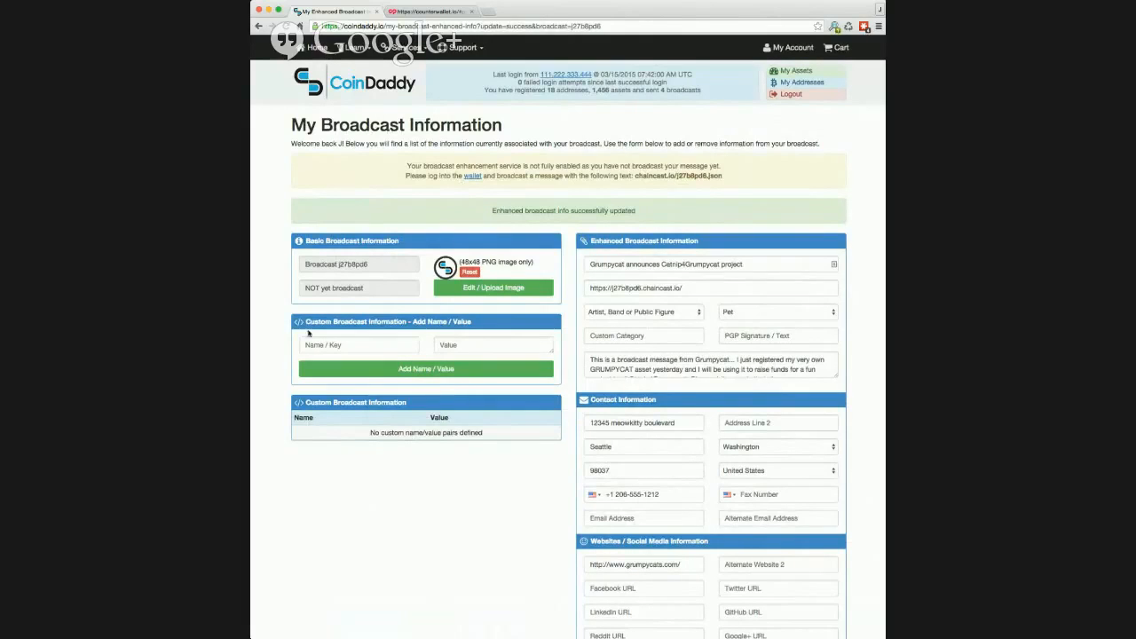
- Use Edit / Upload Image to upload the 48x48 grumpy cat PNG as the broadcast icon
{"action": "left_click", "coordinate": [524, 287]}
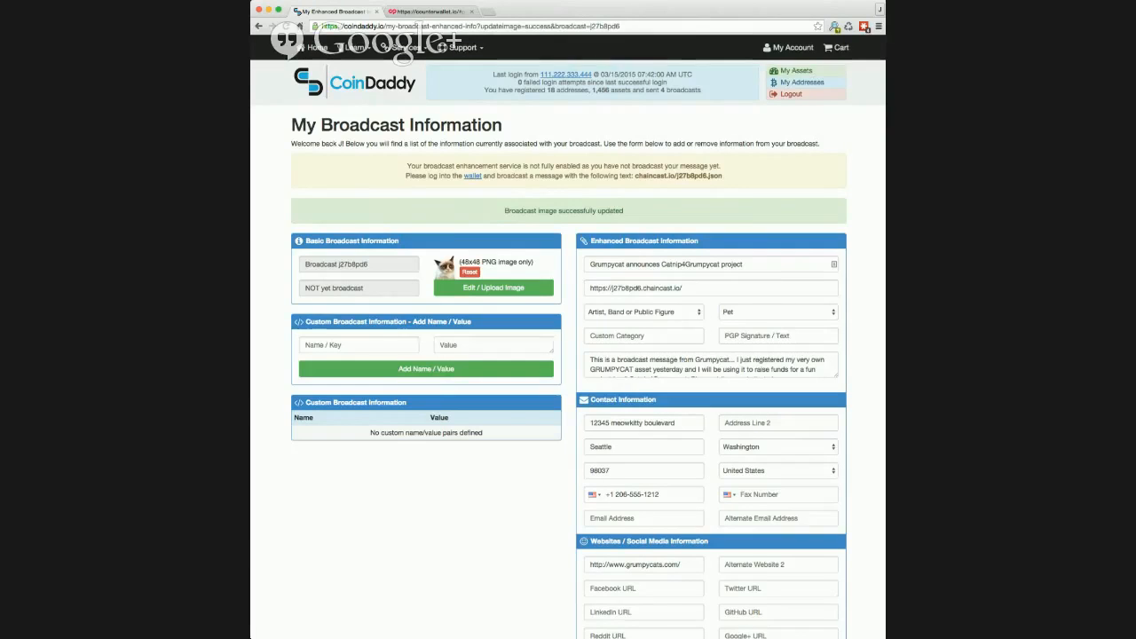
{"action": "key", "text": "super+Tab"}
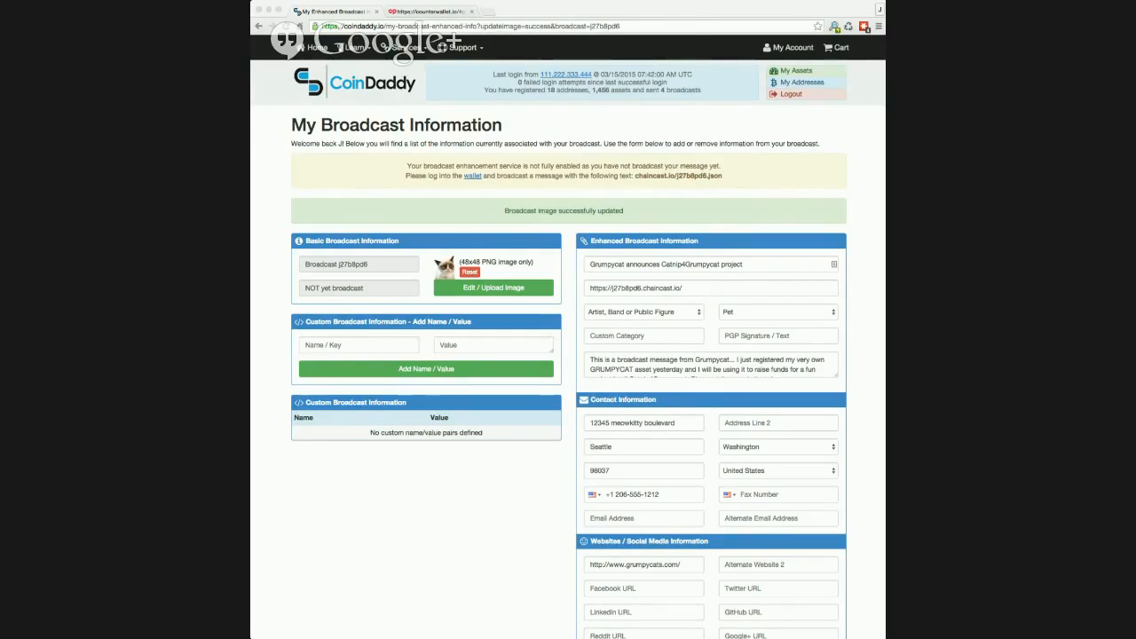
- Add the custom name/value pair are_cats_cool = 'Most definitely!' and return to My Account
{"action": "left_click", "coordinate": [371, 346]}
{"action": "type", "text": "are_cats_cool"}
{"action": "key", "text": "super+Tab"}
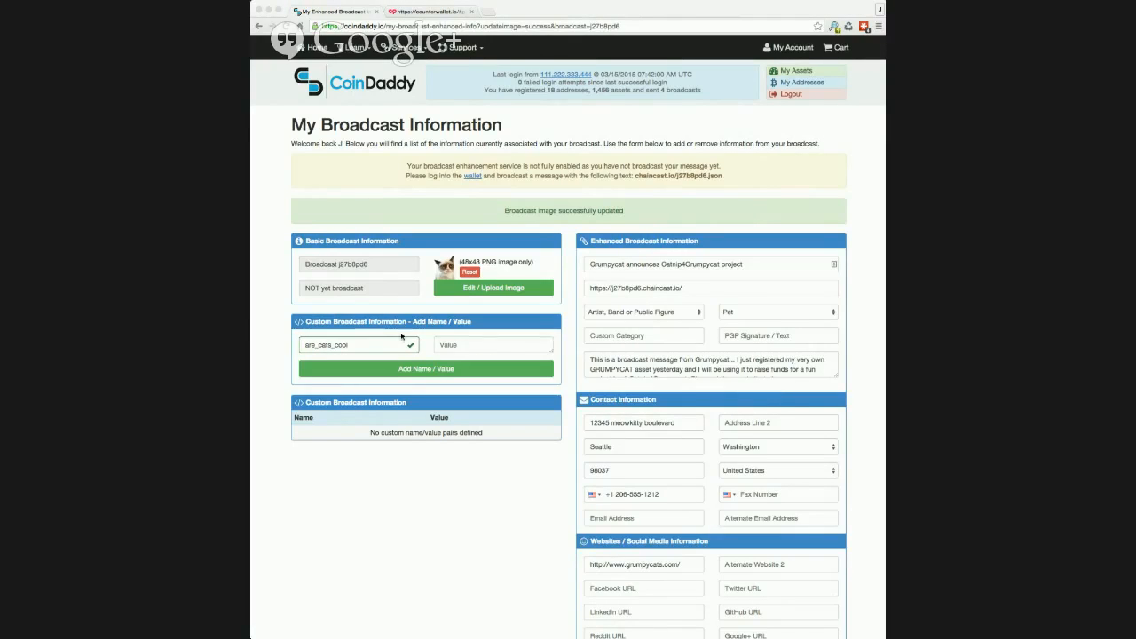
{"action": "left_click", "coordinate": [465, 346]}
{"action": "type", "text": "Most definitely!"}
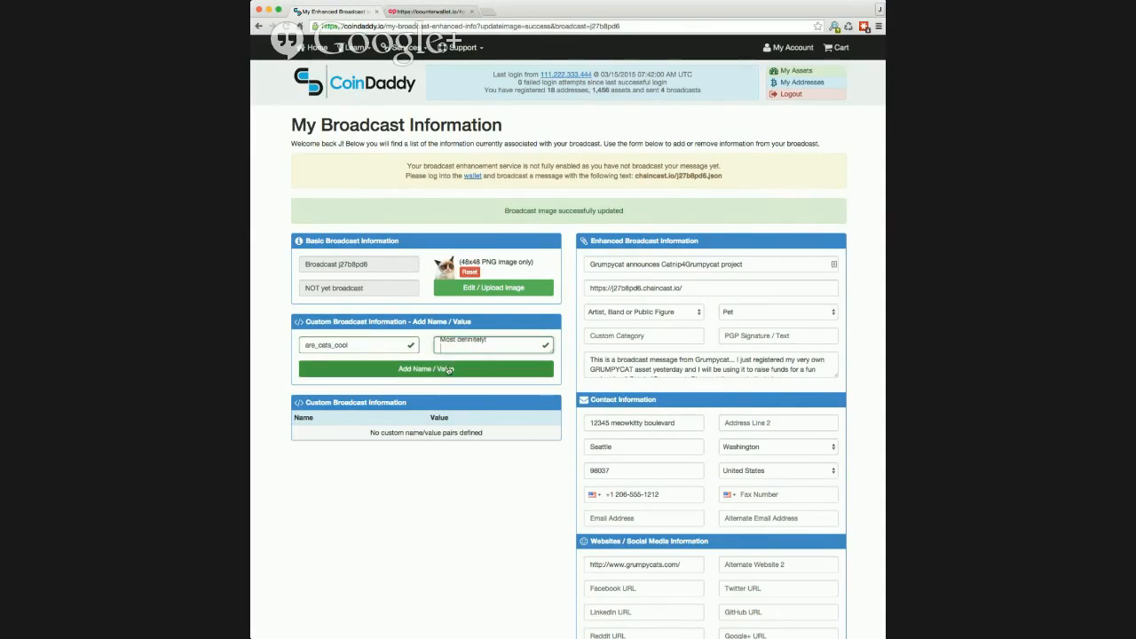
{"action": "left_click", "coordinate": [449, 369]}
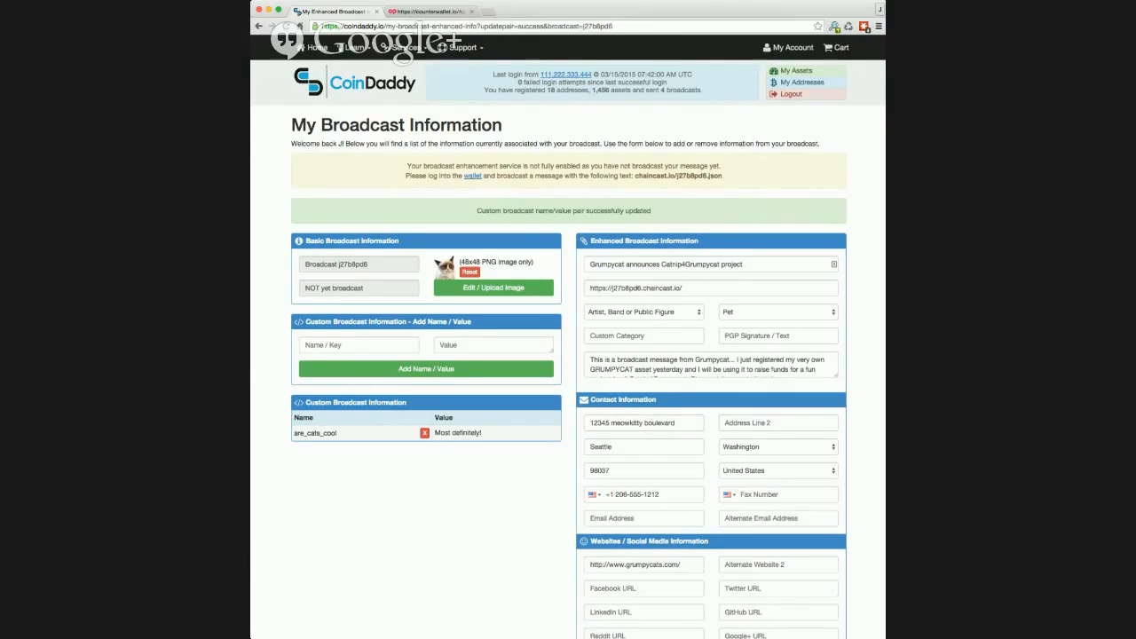
{"action": "left_click", "coordinate": [786, 49]}
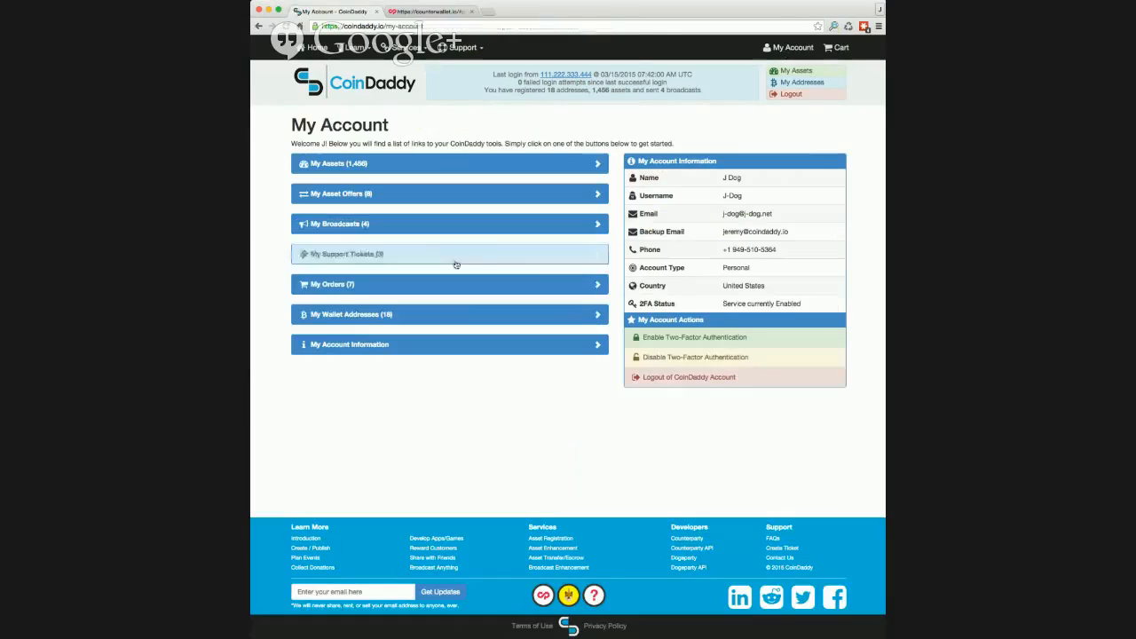
- Open My Broadcasts (4) to see j27b8pd6 listed as Pending with its Grumpycat title
{"action": "left_click", "coordinate": [377, 224]}
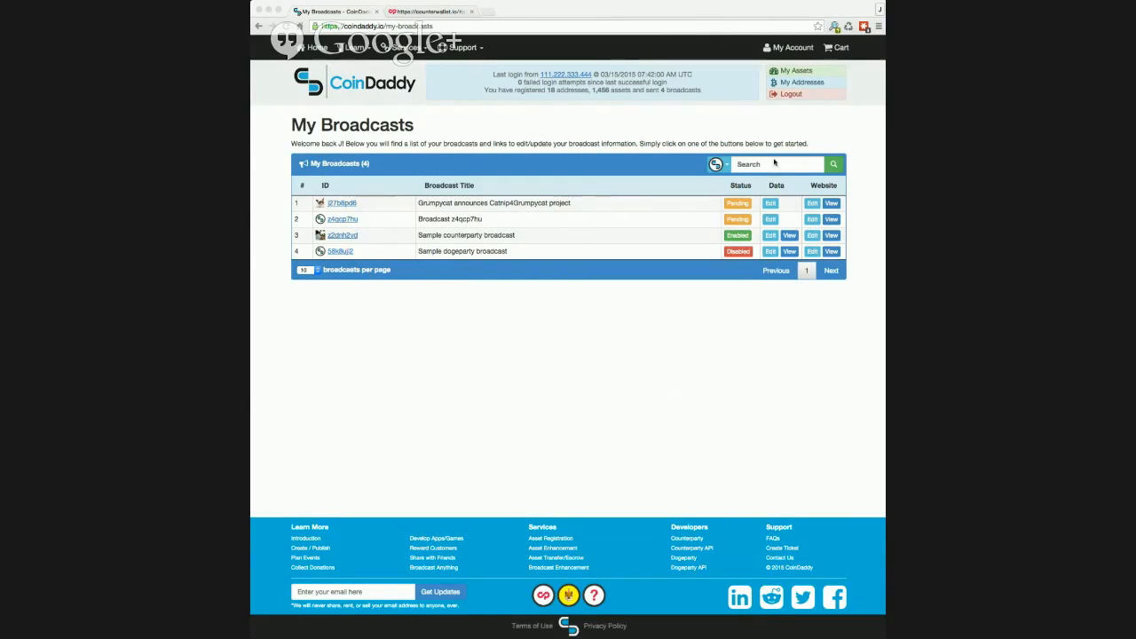
{"action": "left_click", "coordinate": [803, 189]}
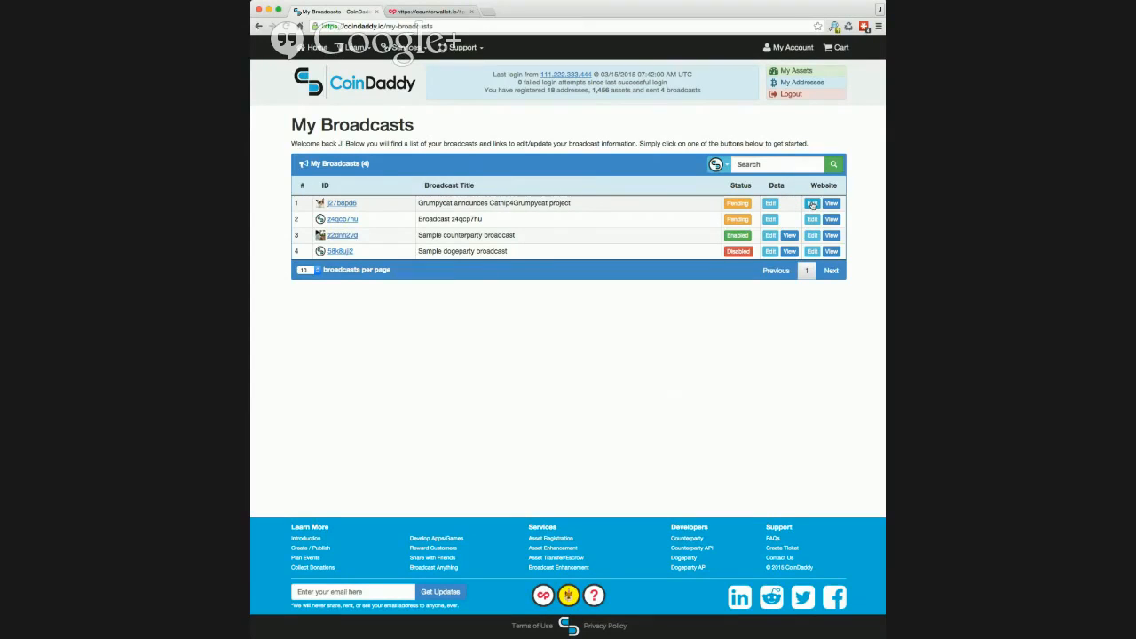
- In Website Edit for j27b8pd6, paste the announcement as title and description, plus keywords grumpycat, catnip4grumpycat
{"action": "left_click", "coordinate": [812, 205]}
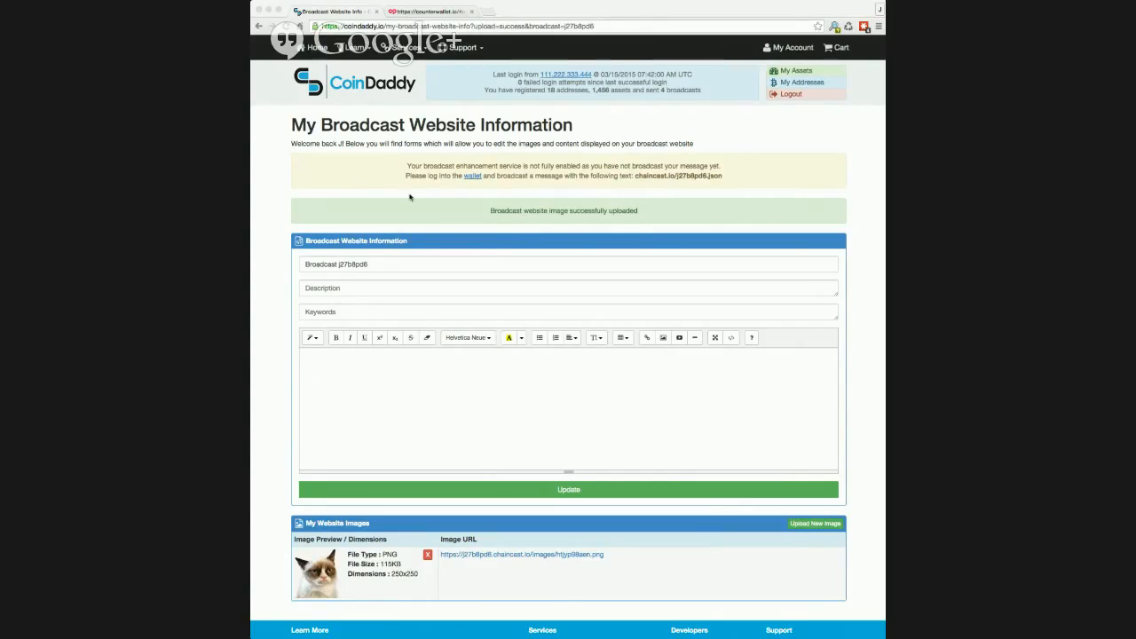
{"action": "left_click", "coordinate": [393, 263]}
{"action": "key", "text": "super+a"}
{"action": "type", "text": "Grumpycat announces Catnip4Grumpycat project"}
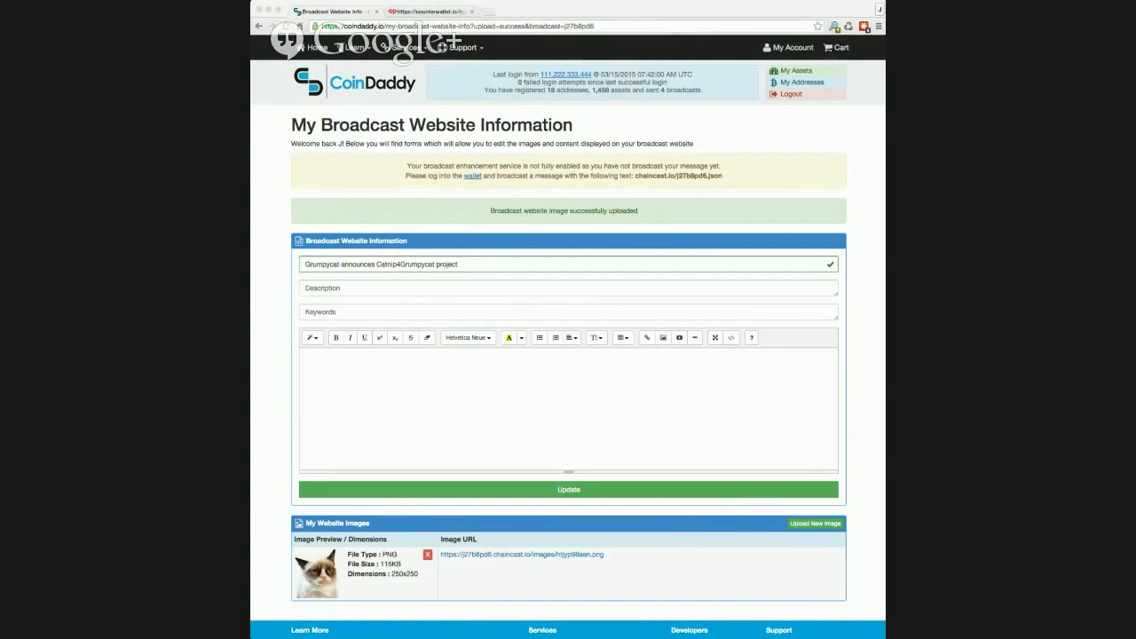
{"action": "left_click", "coordinate": [393, 289]}
{"action": "type", "text": "Grumpycat announces Catnip4Grumpycat project"}
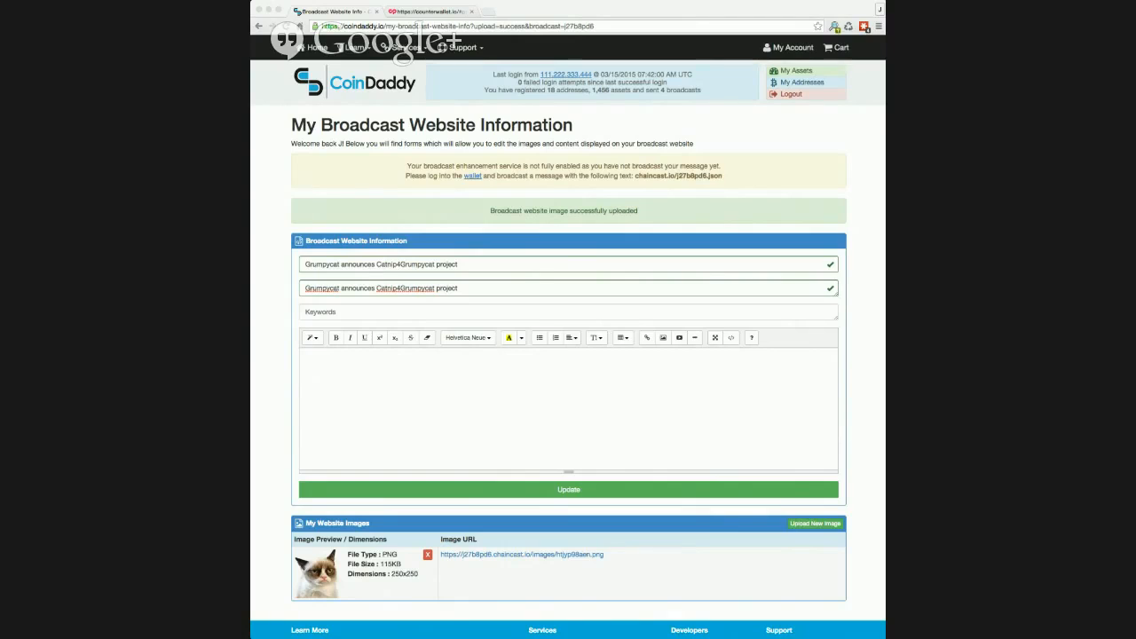
{"action": "left_click", "coordinate": [356, 310]}
{"action": "type", "text": "grumpycat, catnip4grumpycat"}
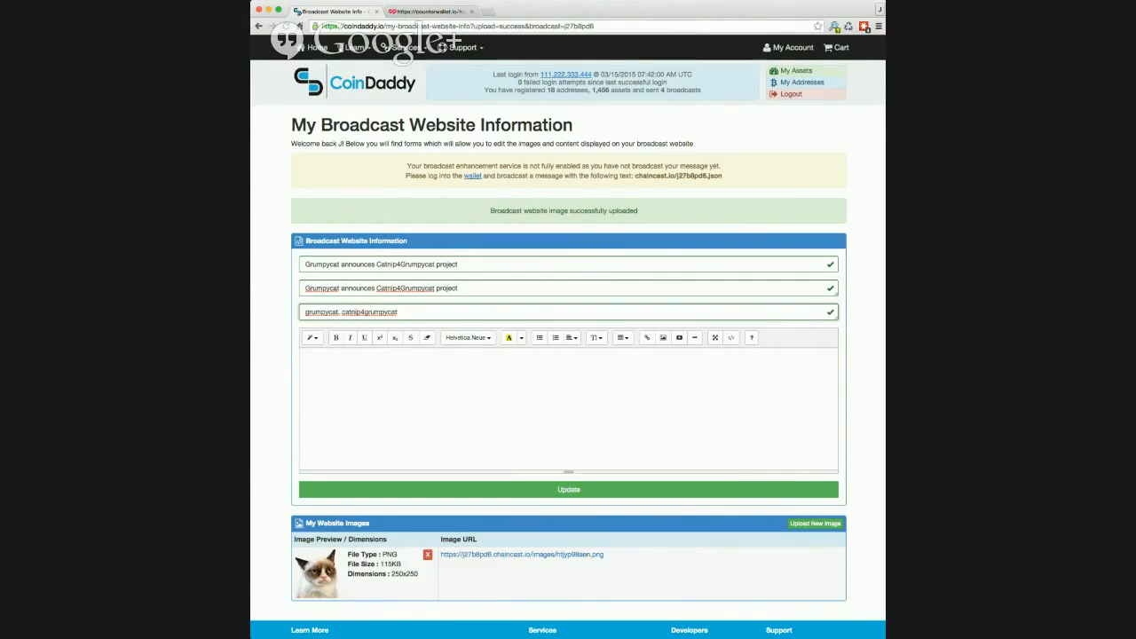
{"action": "key", "text": "super+Tab"}
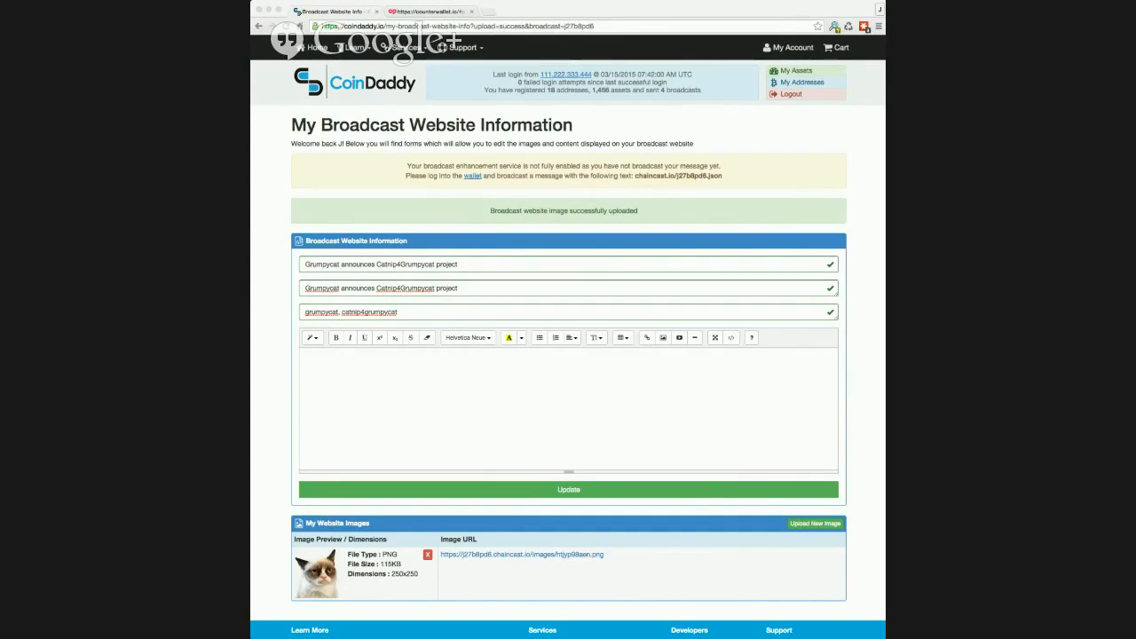
{"action": "left_click", "coordinate": [399, 378]}
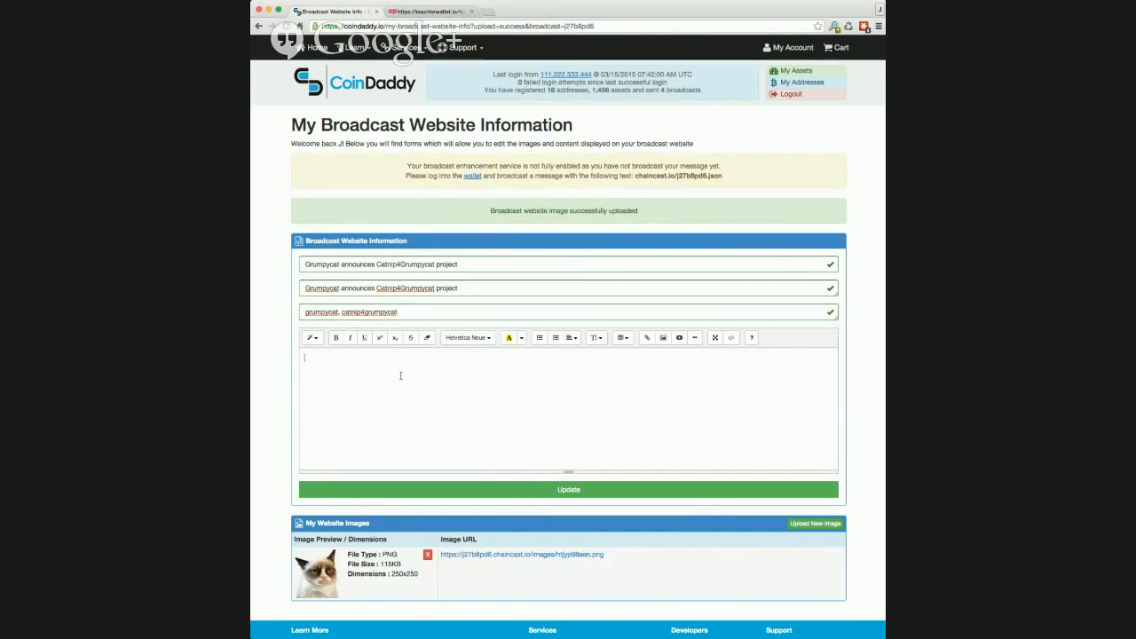
- Paste the three paragraphs of page text and make the first line a Header 2
{"action": "type", "text": "Grumpycat announces Catnip4Grumpycat project  I am grumpycat and I demand that you stare deep into my eyes.... yes.. very good... deeper... deeper  Now that I have your attention... Did you know you can buy catnip with bitcoins? so OMGZ!"}
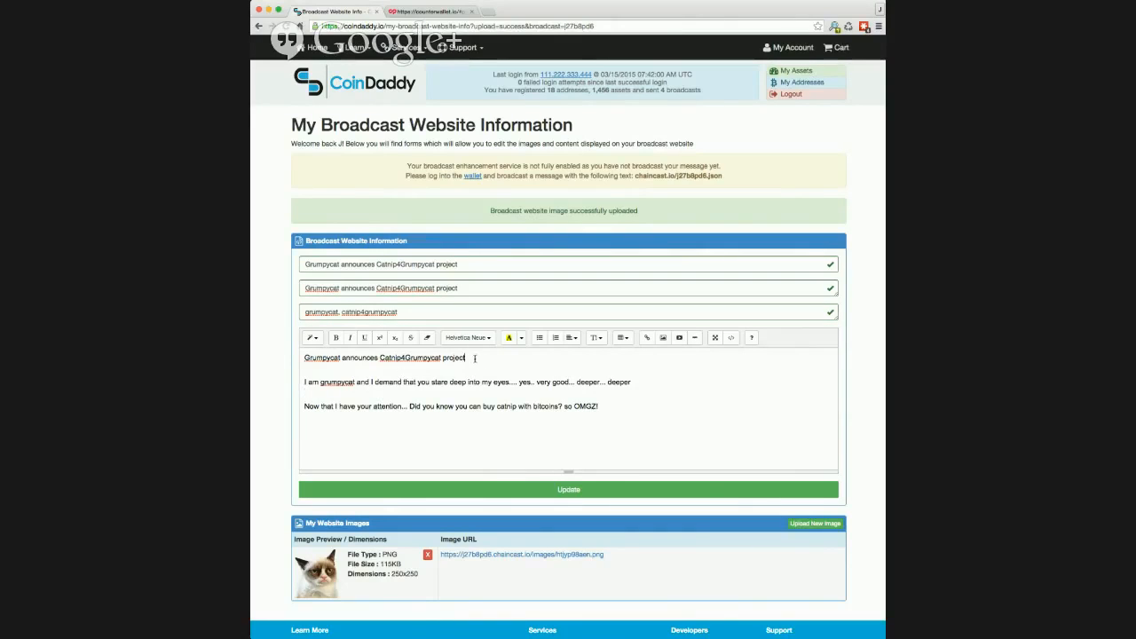
{"action": "left_click_drag", "start_coordinate": [471, 357], "coordinate": [287, 358]}
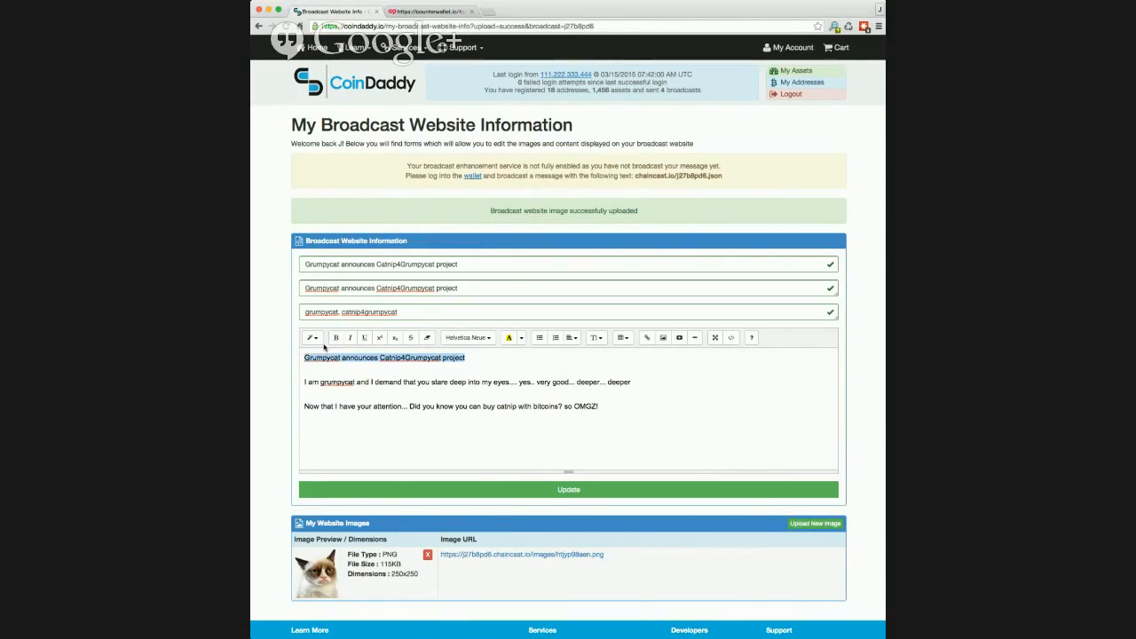
{"action": "left_click", "coordinate": [315, 339]}
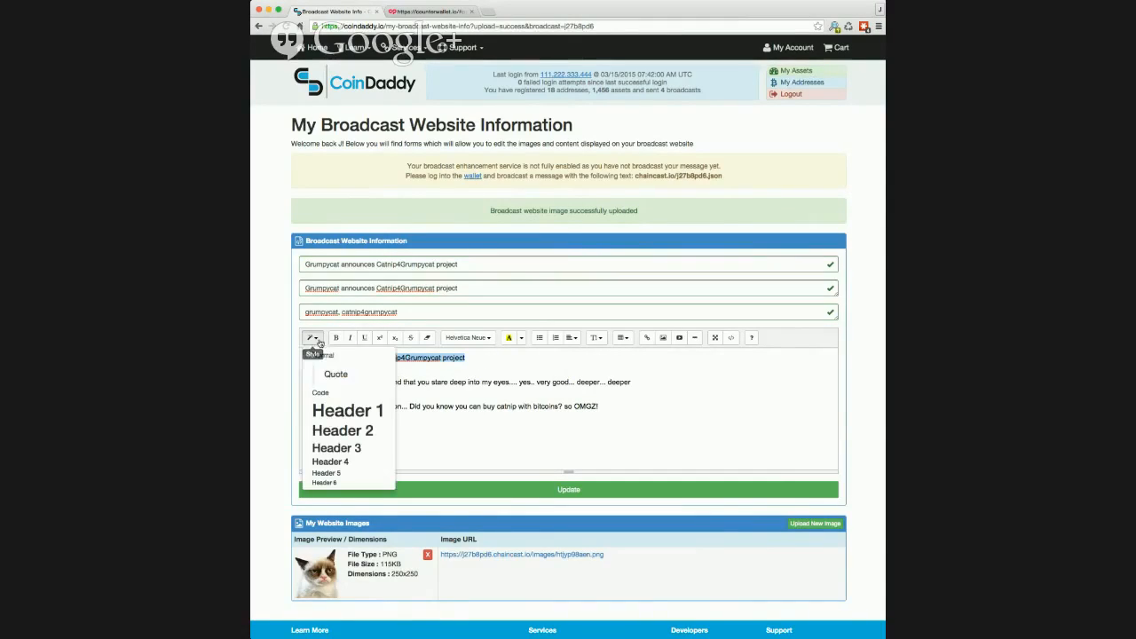
{"action": "left_click", "coordinate": [344, 450]}
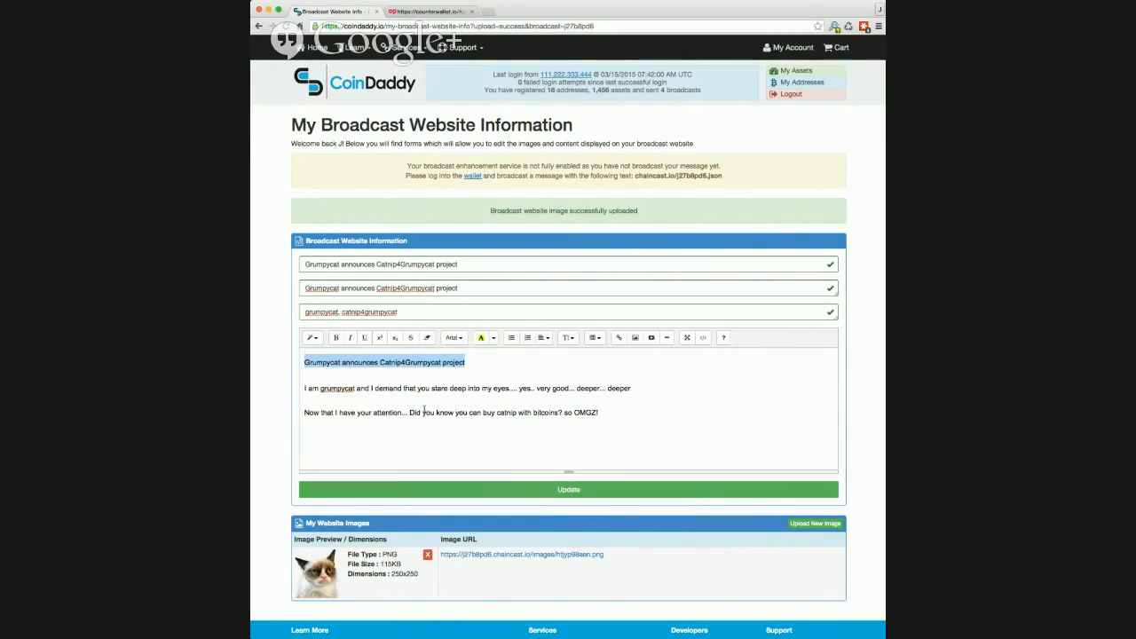
{"action": "left_click", "coordinate": [322, 340]}
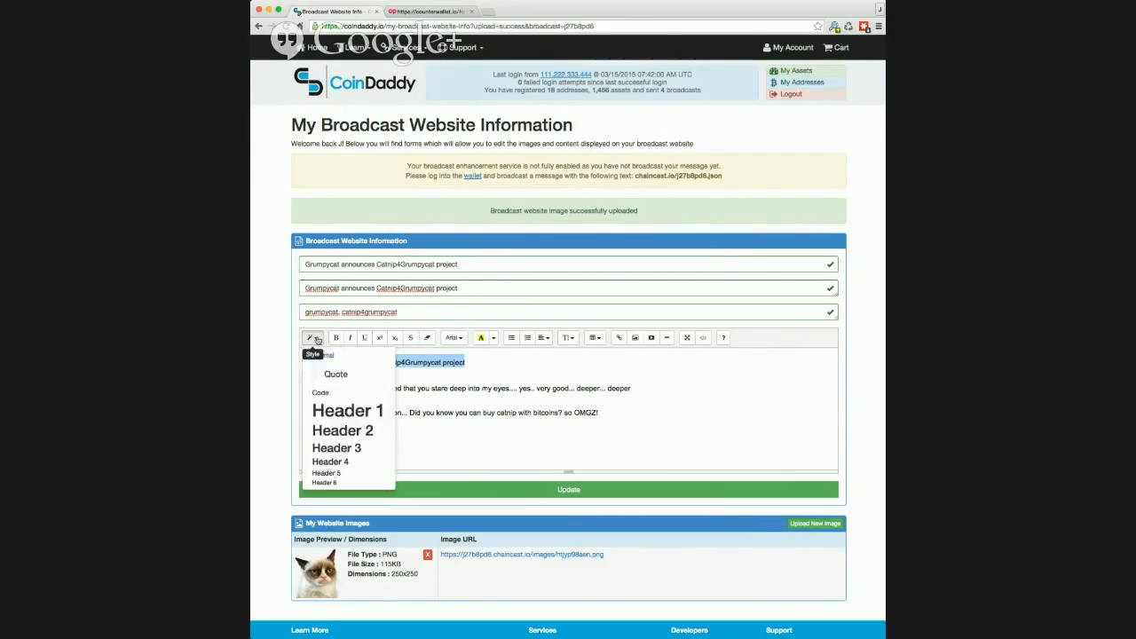
{"action": "left_click", "coordinate": [339, 433]}
{"action": "left_click", "coordinate": [478, 373]}
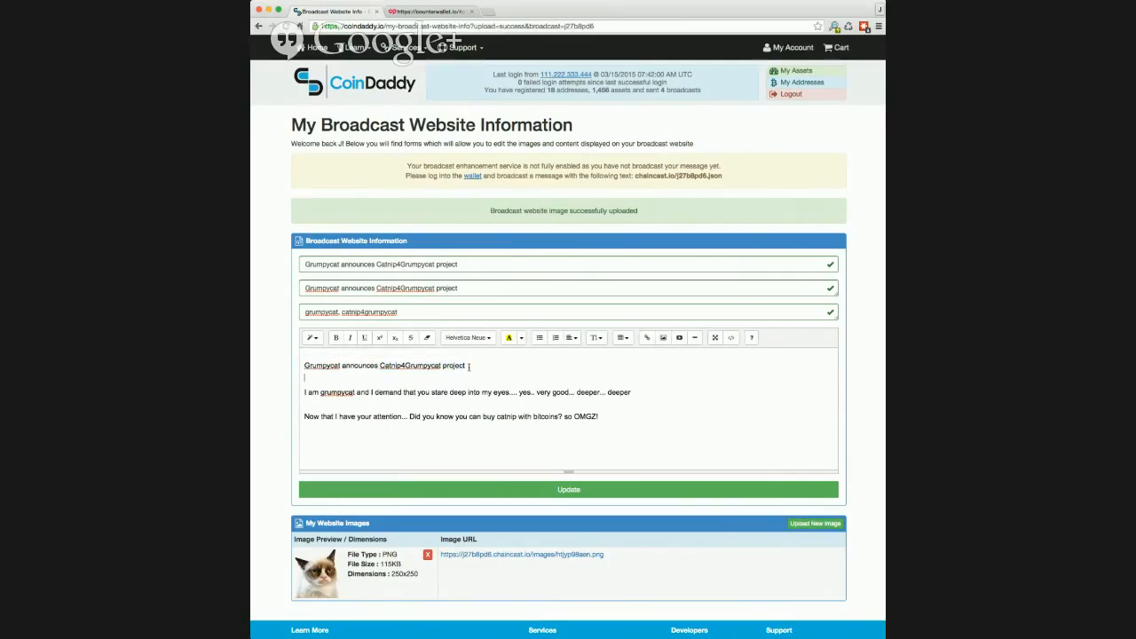
- Center the heading line and the two paragraphs below it
{"action": "left_click_drag", "start_coordinate": [469, 366], "coordinate": [304, 366]}
{"action": "left_click_drag", "start_coordinate": [601, 430], "coordinate": [299, 362]}
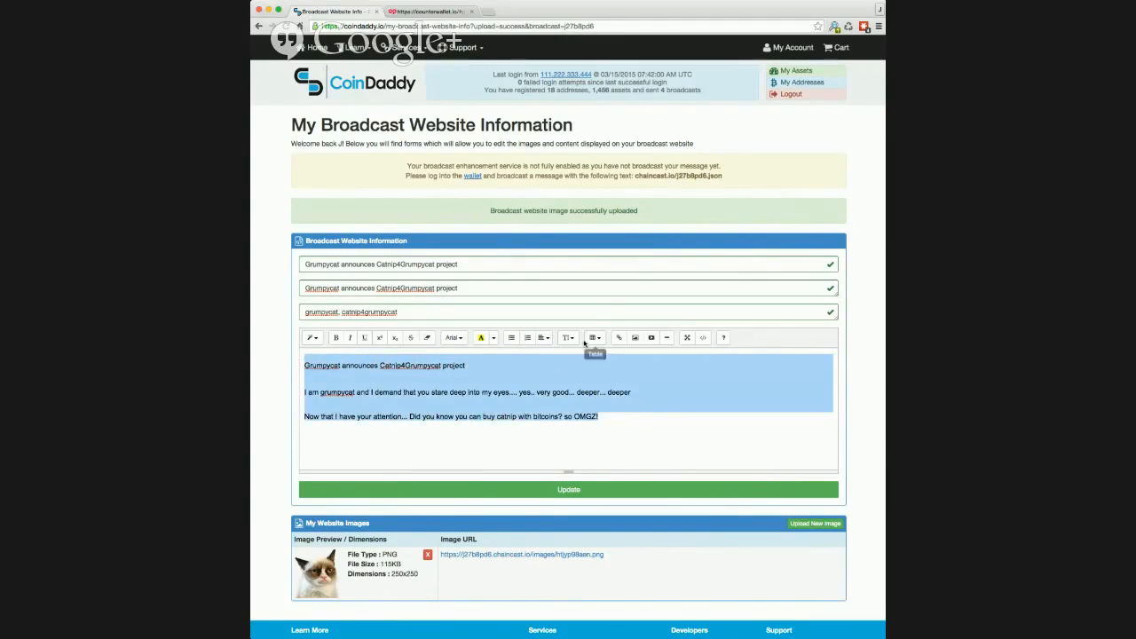
{"action": "left_click", "coordinate": [569, 338]}
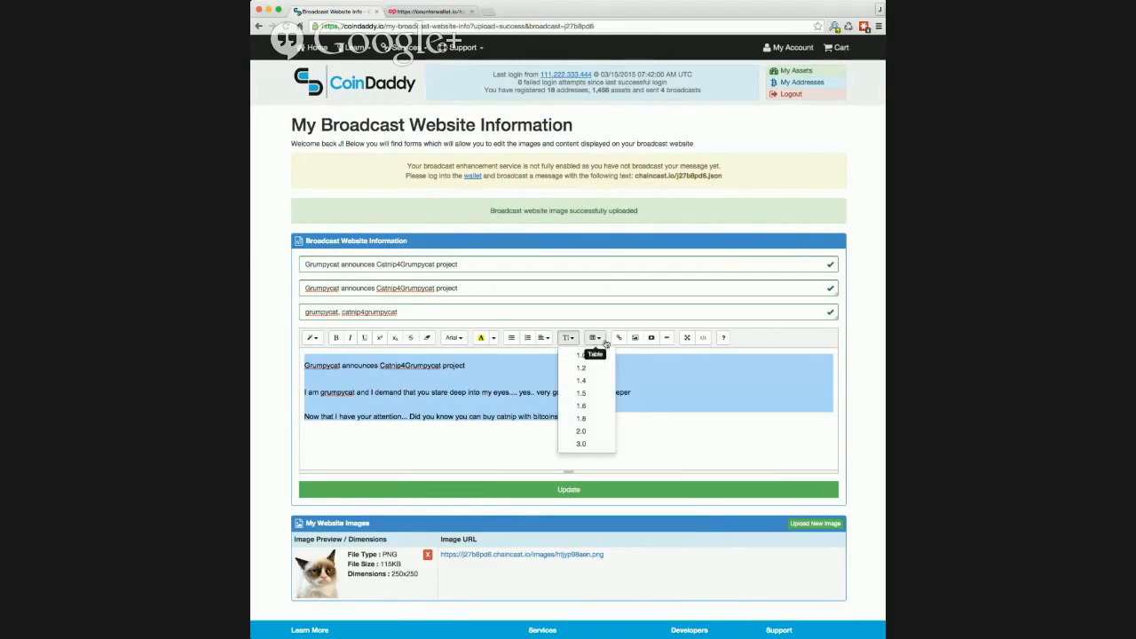
{"action": "left_click", "coordinate": [569, 338]}
{"action": "left_click", "coordinate": [545, 338]}
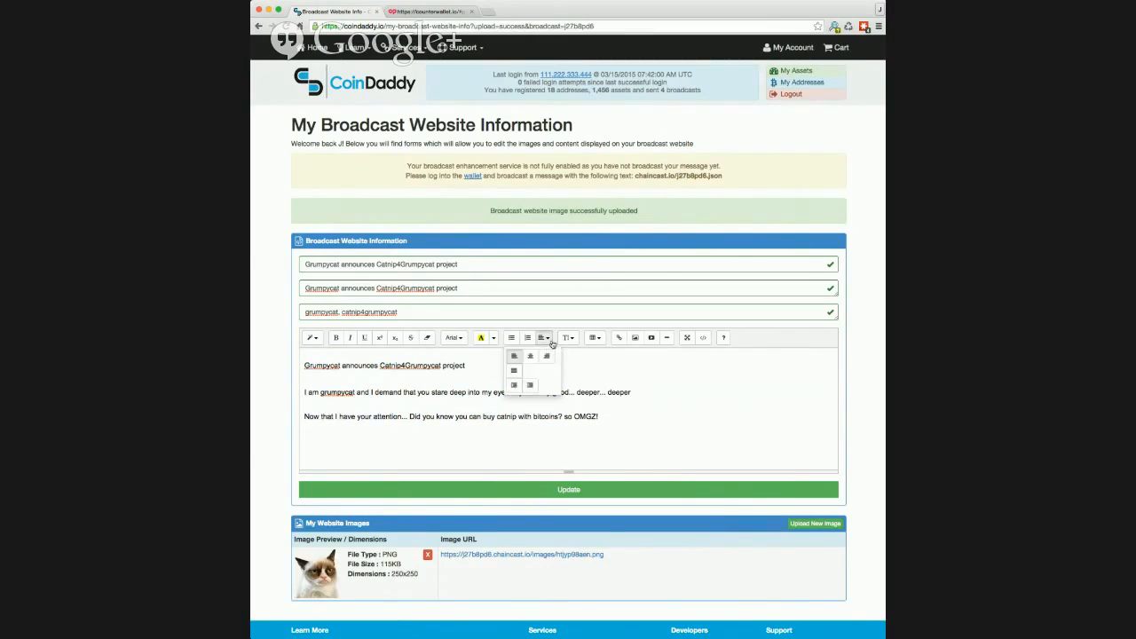
{"action": "left_click", "coordinate": [531, 356]}
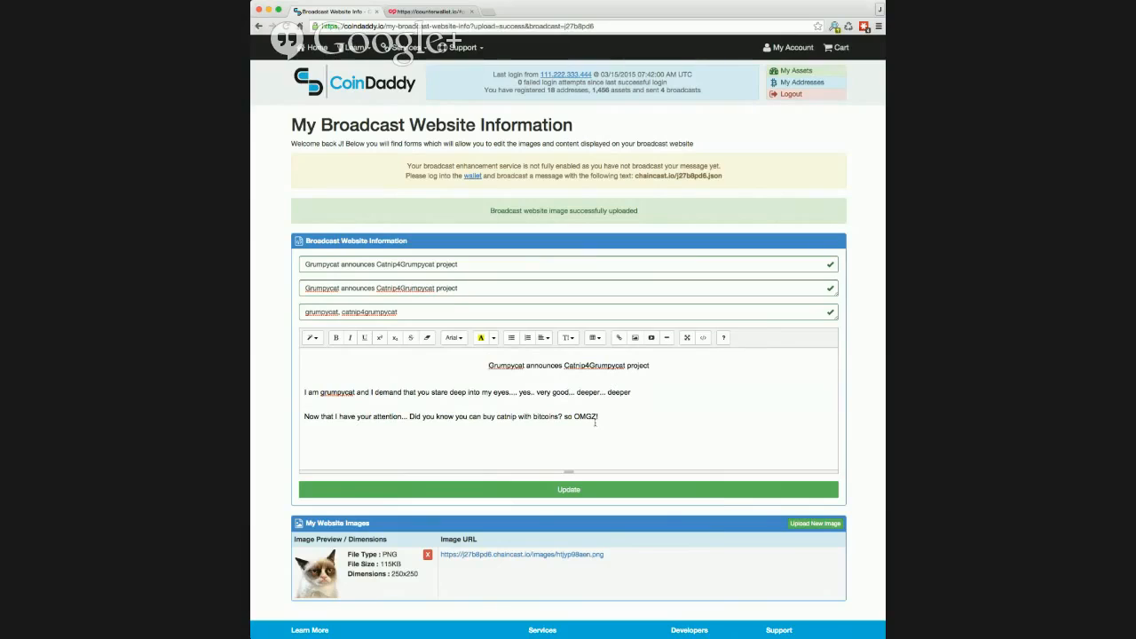
{"action": "left_click_drag", "start_coordinate": [598, 417], "coordinate": [410, 372]}
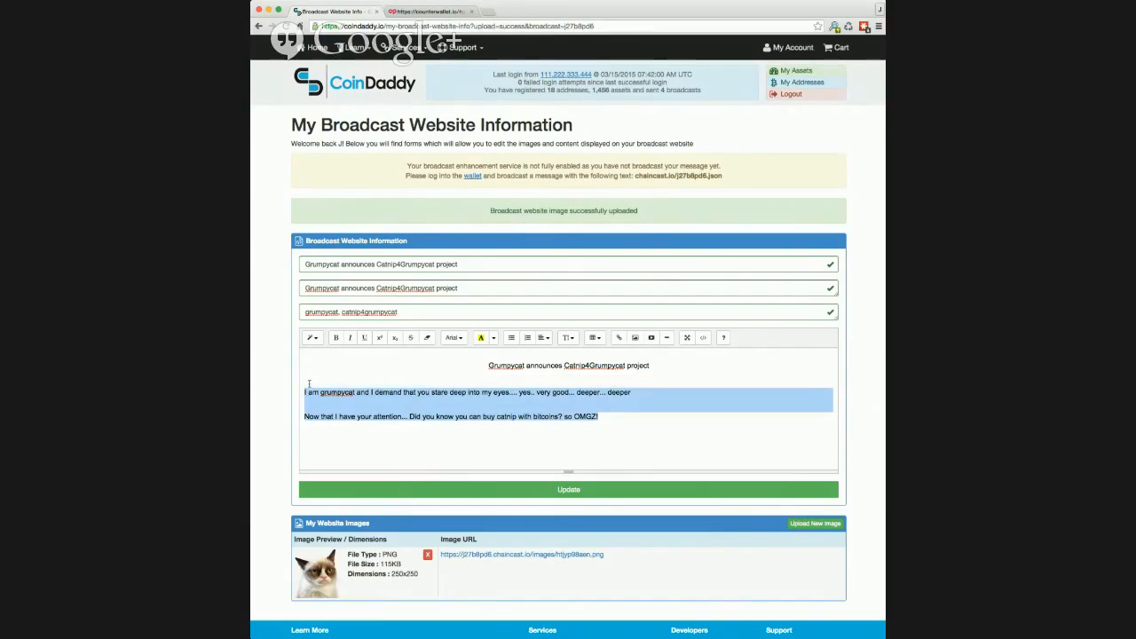
{"action": "left_click", "coordinate": [543, 338]}
{"action": "left_click", "coordinate": [529, 362]}
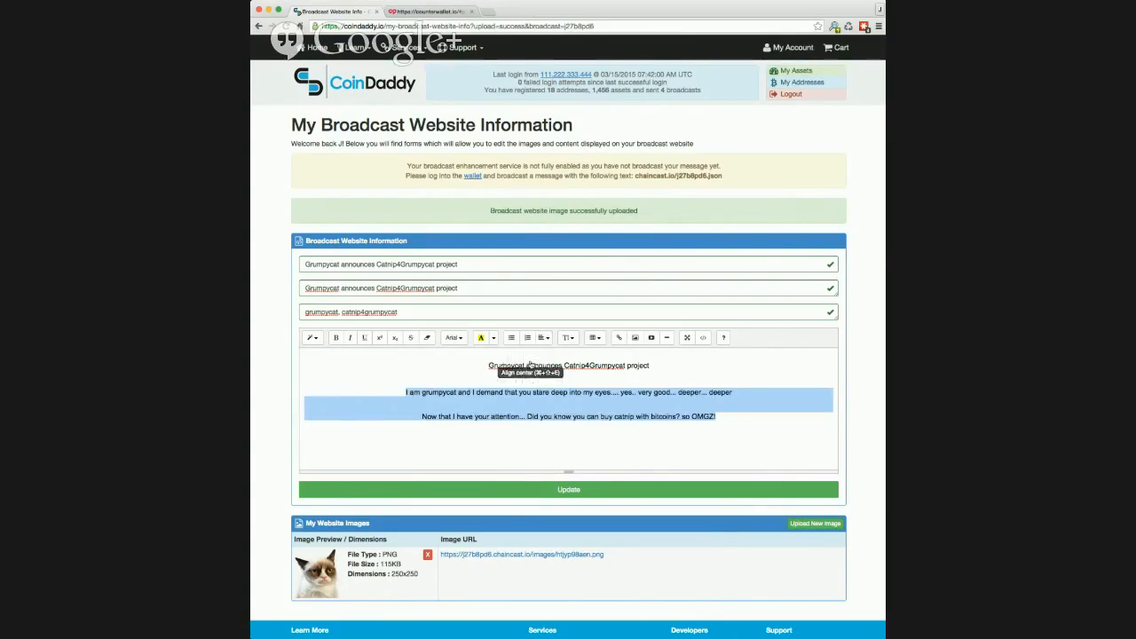
- Make the heading a bold Header 2 and add an empty line below the last paragraph
{"action": "left_click_drag", "start_coordinate": [650, 365], "coordinate": [487, 364]}
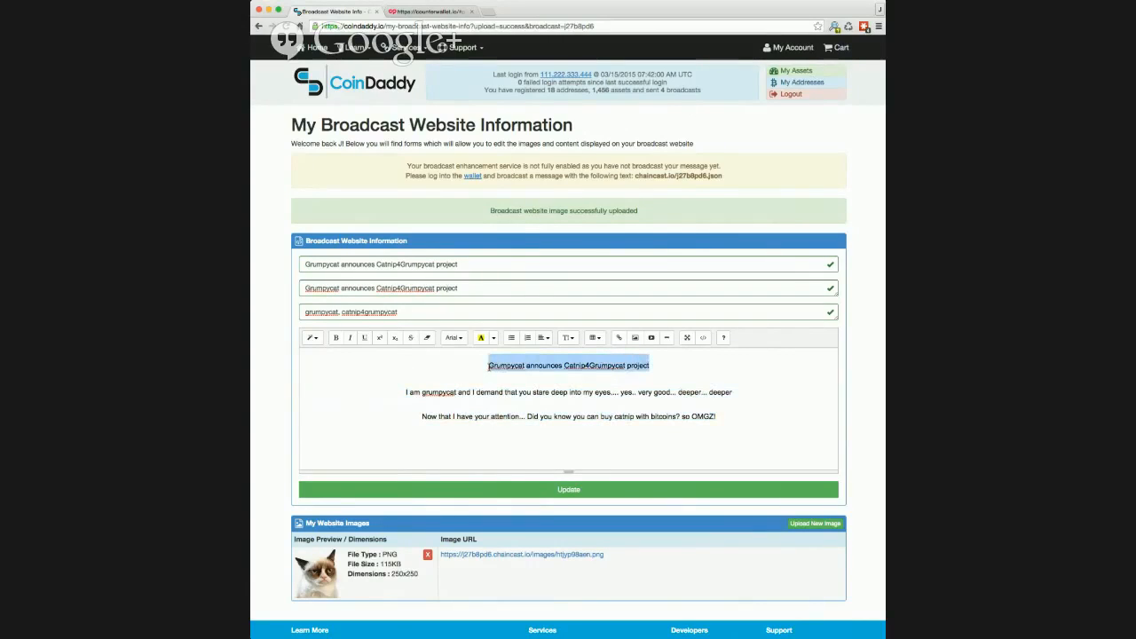
{"action": "left_click", "coordinate": [312, 337]}
{"action": "left_click", "coordinate": [349, 429]}
{"action": "left_click", "coordinate": [336, 337]}
{"action": "left_click", "coordinate": [683, 439]}
{"action": "key", "text": "Return"}
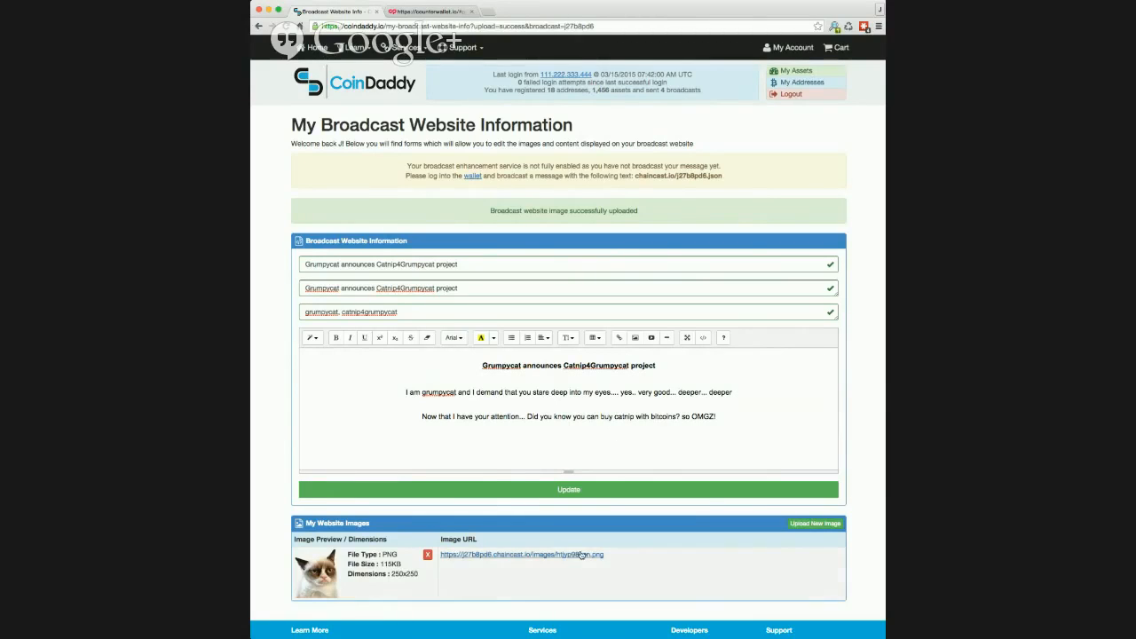
{"action": "left_click_drag", "start_coordinate": [604, 556], "coordinate": [442, 559]}
{"action": "key", "text": "super+c"}
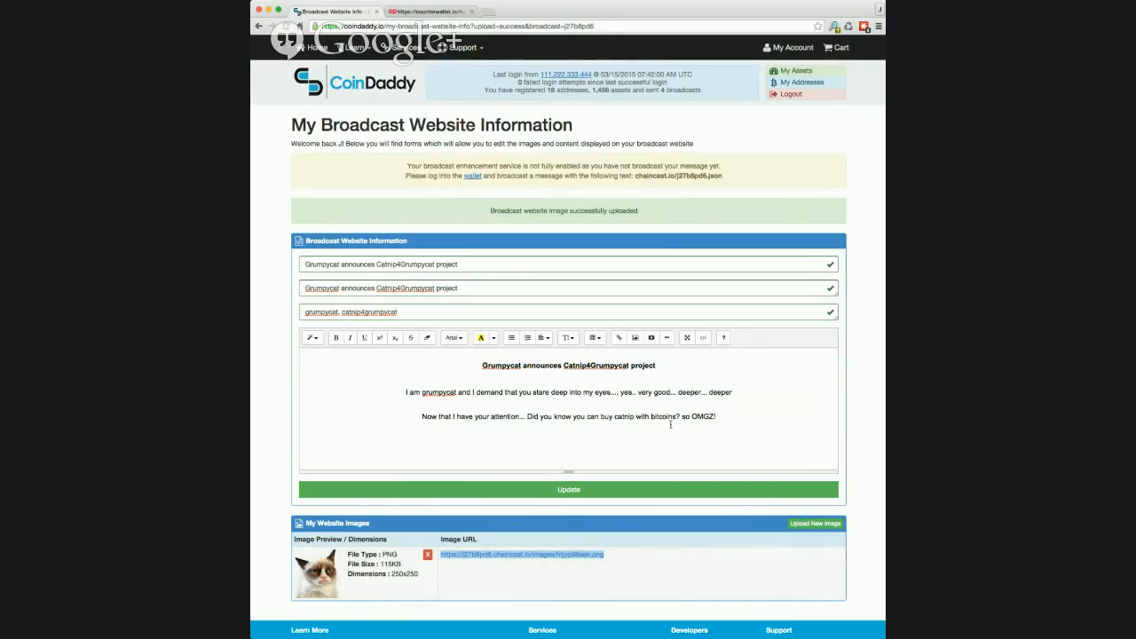
- Insert the cat image from its pasted URL on the empty line below the paragraphs
{"action": "left_click", "coordinate": [582, 436]}
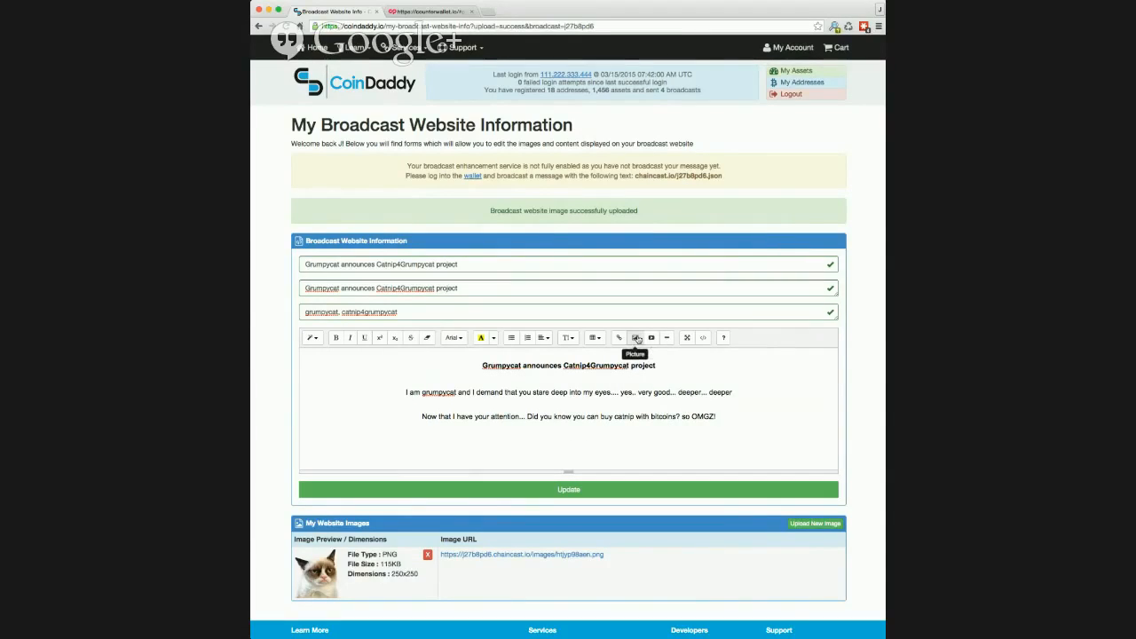
{"action": "left_click", "coordinate": [634, 337]}
{"action": "key", "text": "super+v"}
{"action": "left_click", "coordinate": [668, 205]}
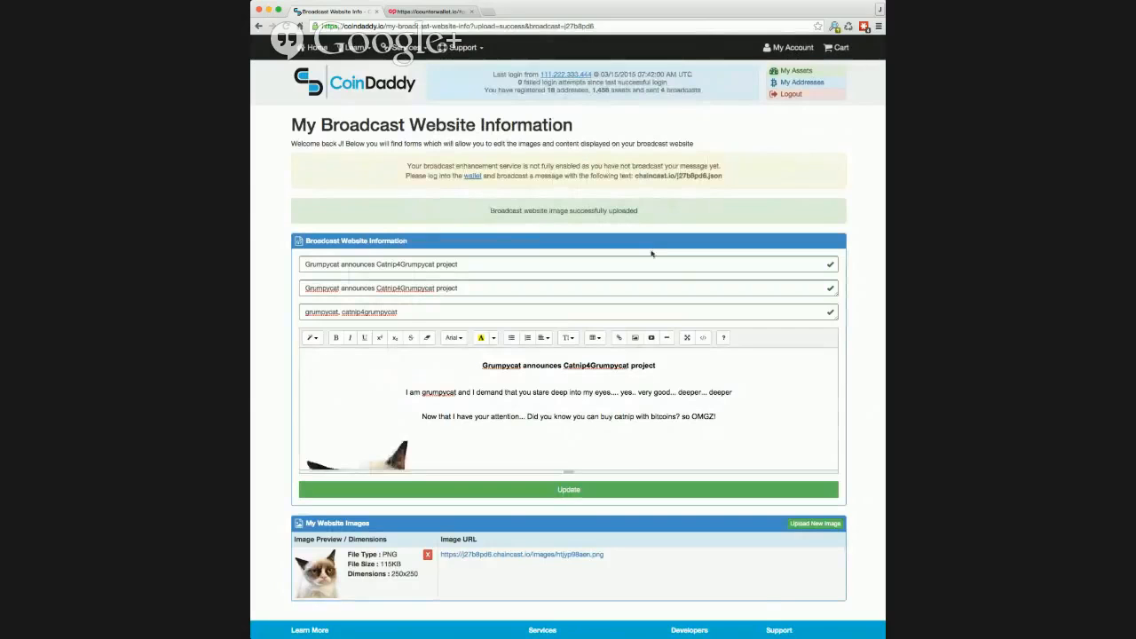
- Center the cat image and save the broadcast website information
{"action": "double_click", "coordinate": [390, 450]}
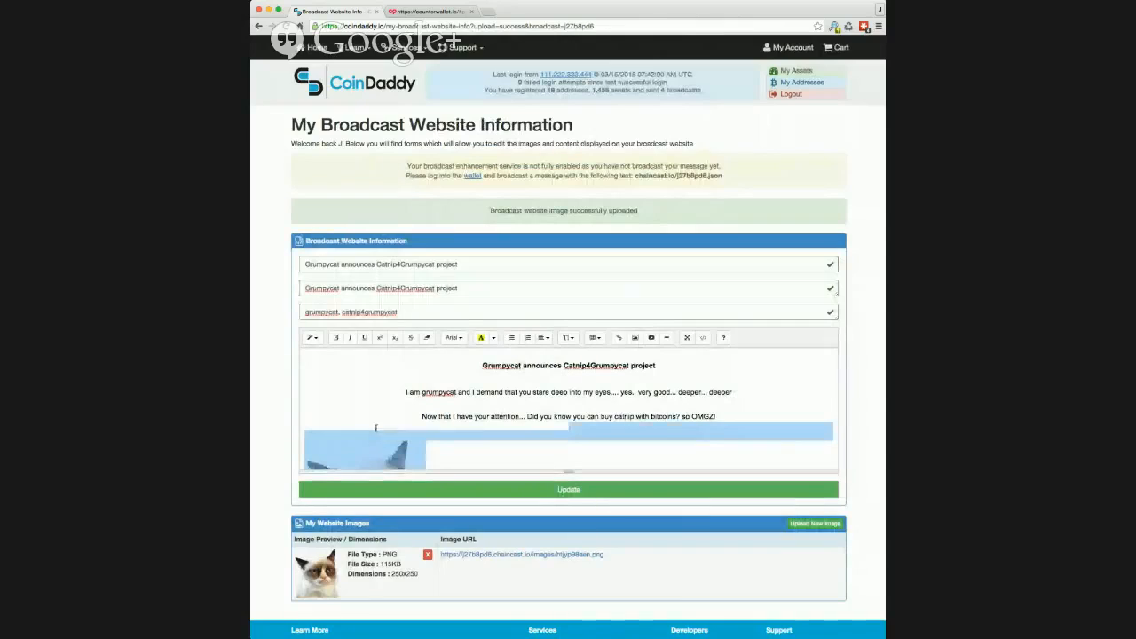
{"action": "left_click", "coordinate": [543, 338]}
{"action": "left_click", "coordinate": [531, 357]}
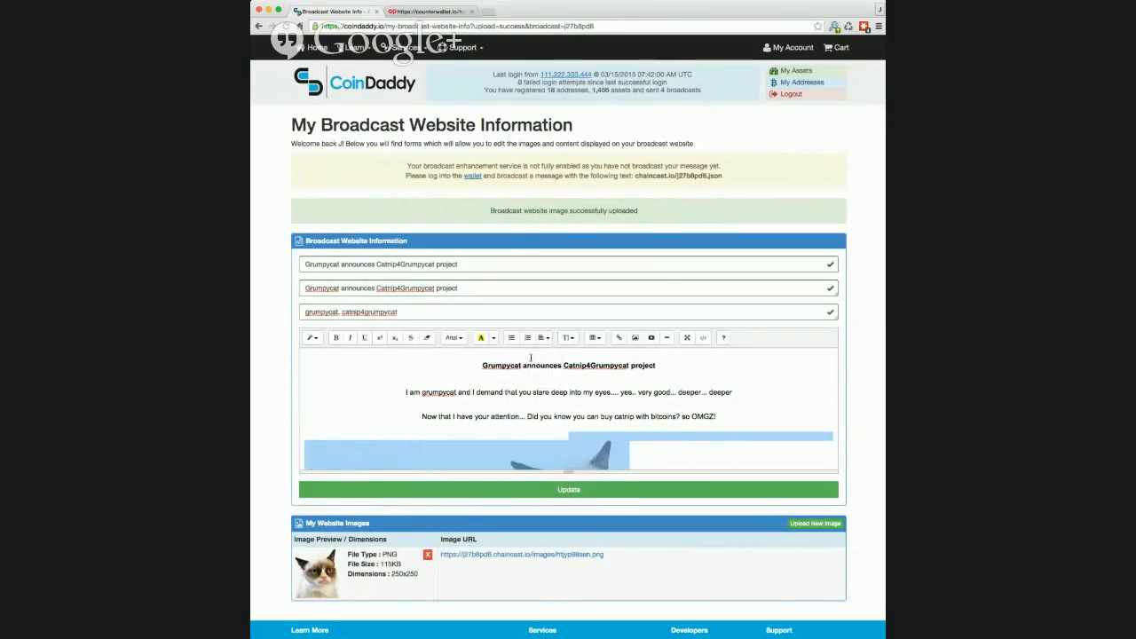
{"action": "left_click", "coordinate": [582, 422]}
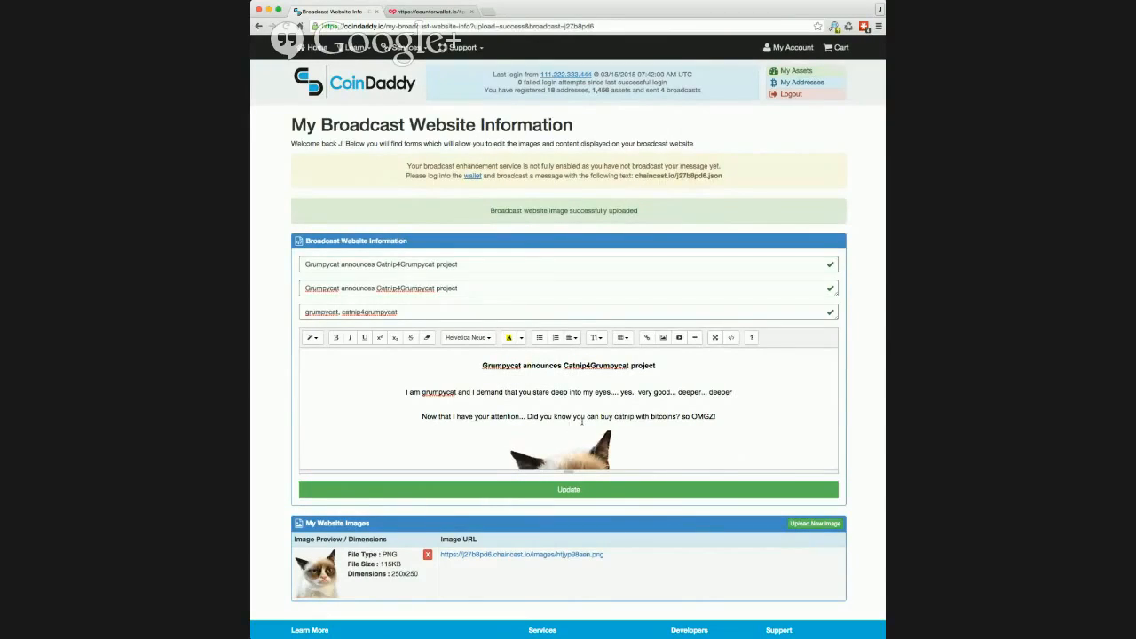
{"action": "left_click", "coordinate": [564, 494]}
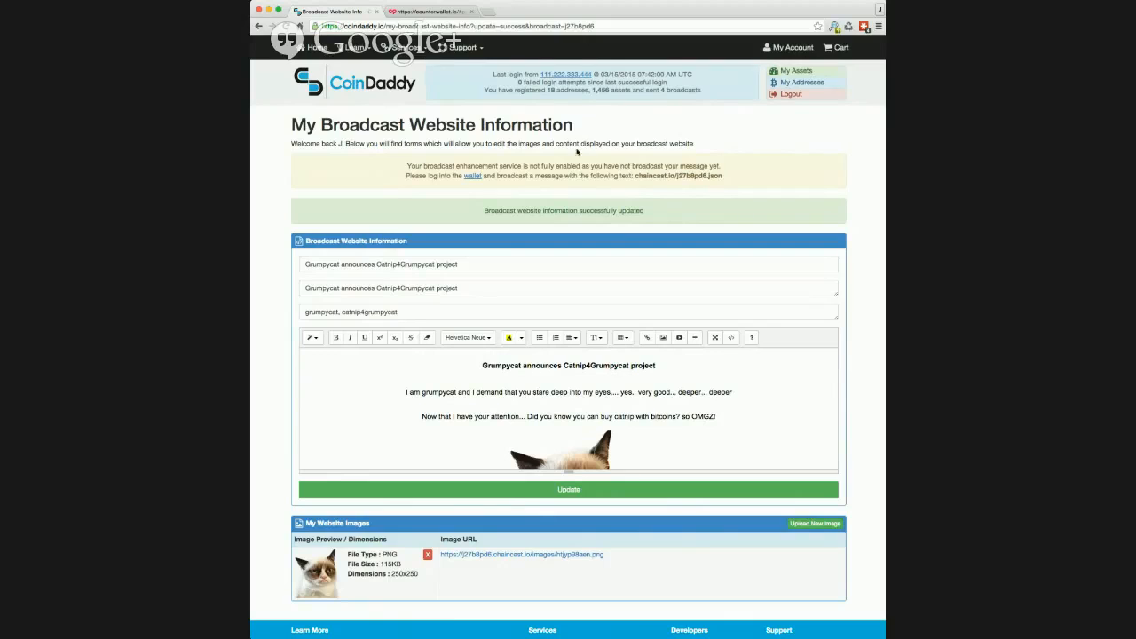
{"action": "left_click", "coordinate": [793, 53]}
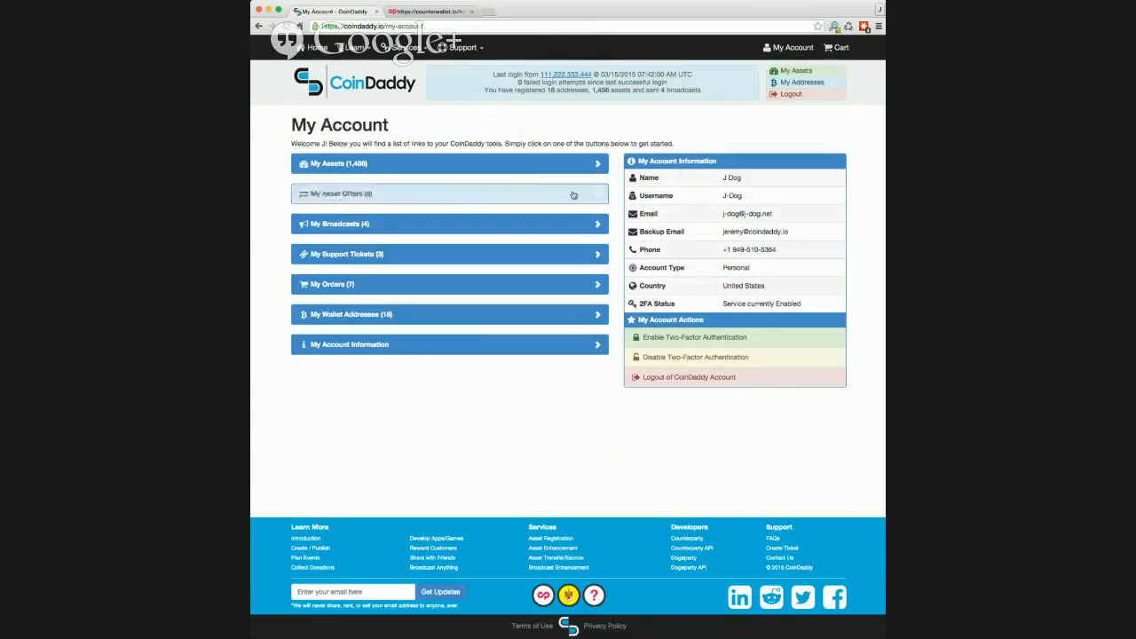
- Open My Broadcasts and view row 1's live Grumpycat website at j27b8pd6.chaincast.io
{"action": "left_click", "coordinate": [437, 232]}
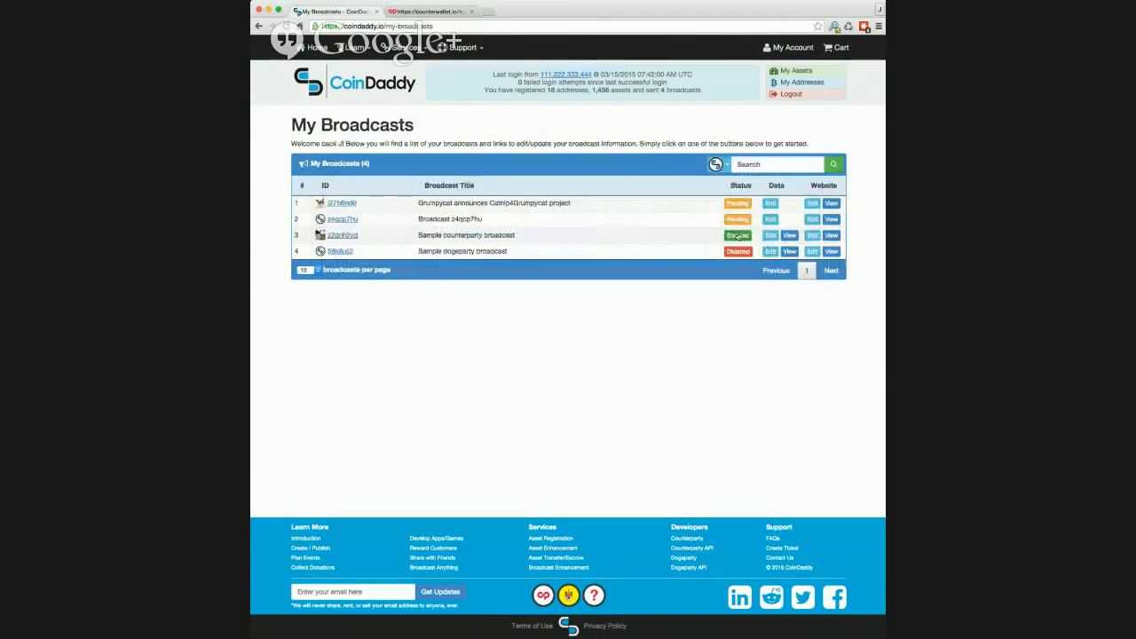
{"action": "left_click", "coordinate": [831, 203]}
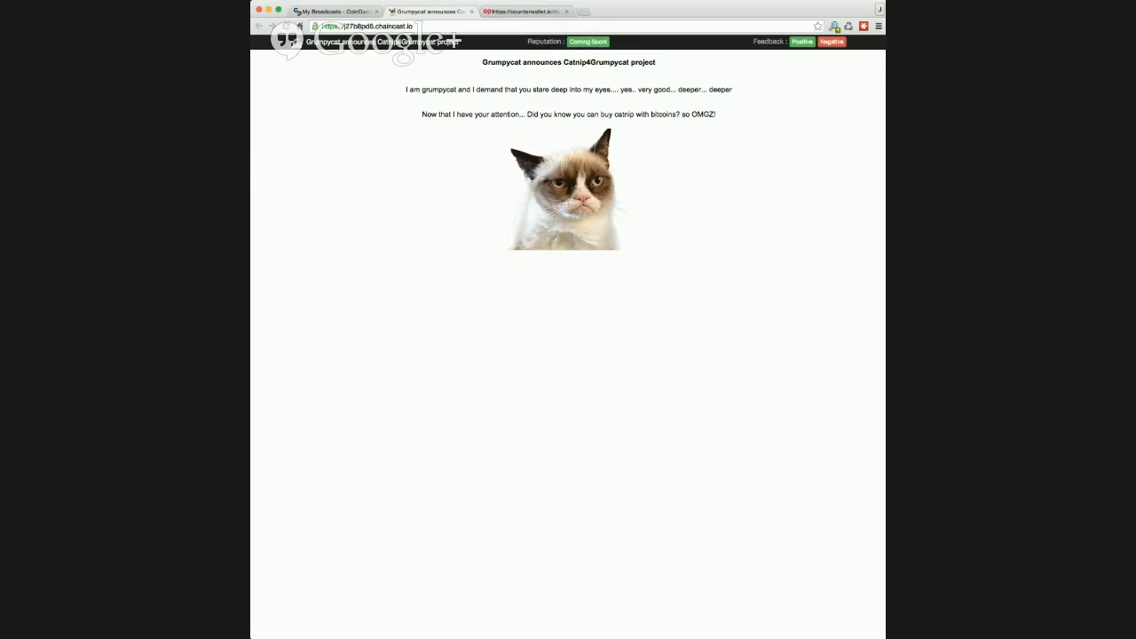
- Close the j27b8pd6.chaincast.io tab to get back to My Broadcasts
{"action": "key", "text": "super+Tab"}
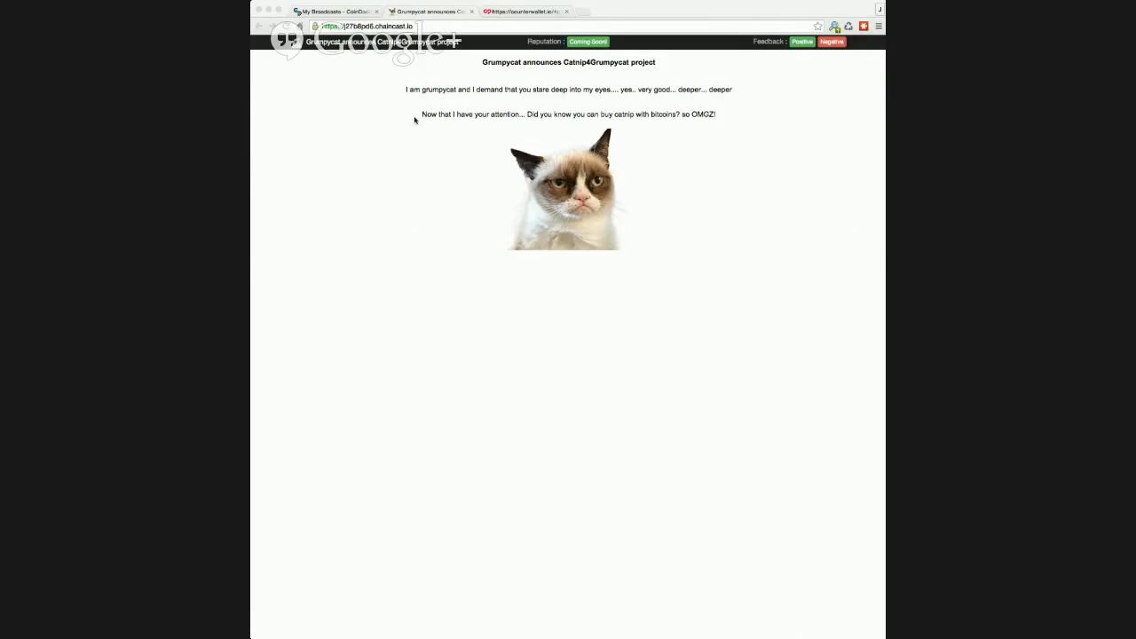
{"action": "left_click", "coordinate": [470, 13]}
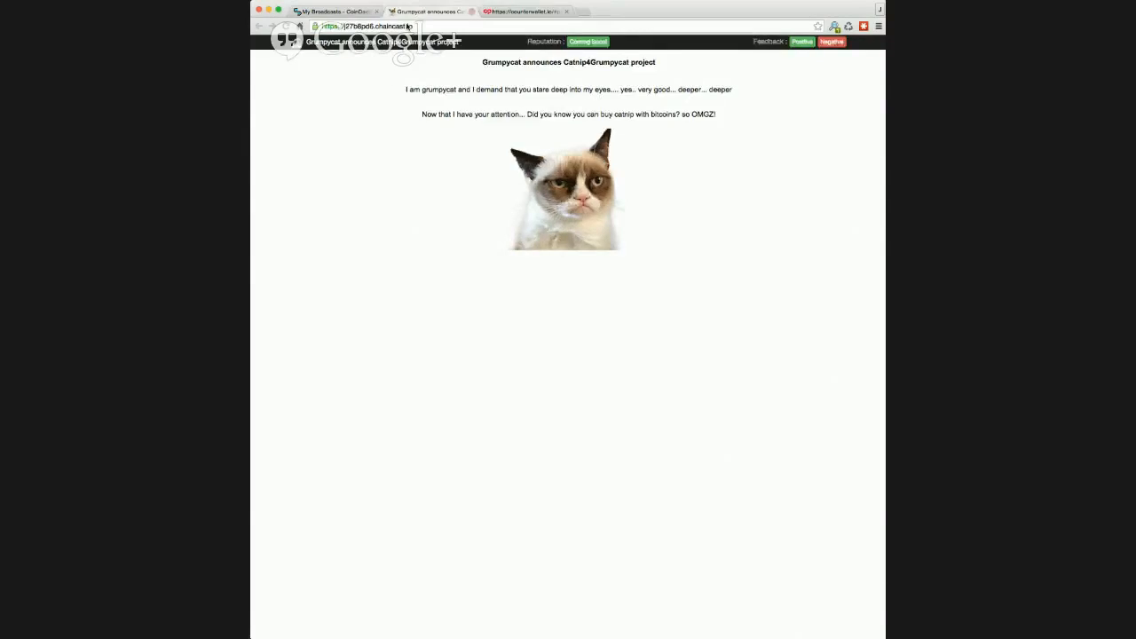
- Open the Grumpycat website editor full screen and show the page's heading, paragraphs and image tag as HTML
{"action": "left_click", "coordinate": [810, 203]}
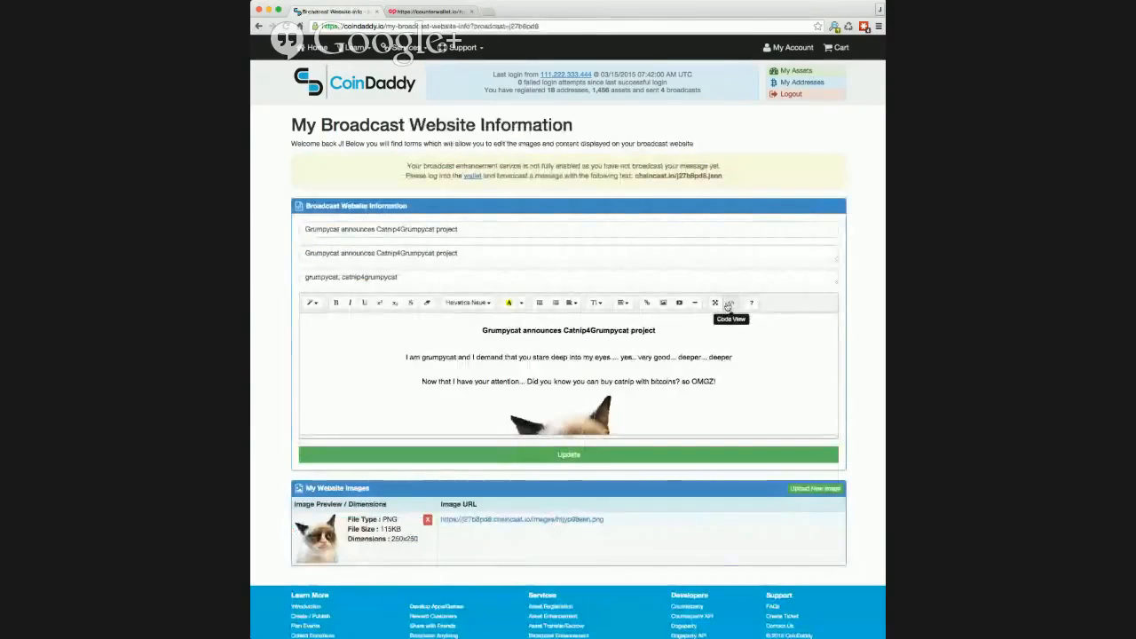
{"action": "left_click", "coordinate": [717, 304]}
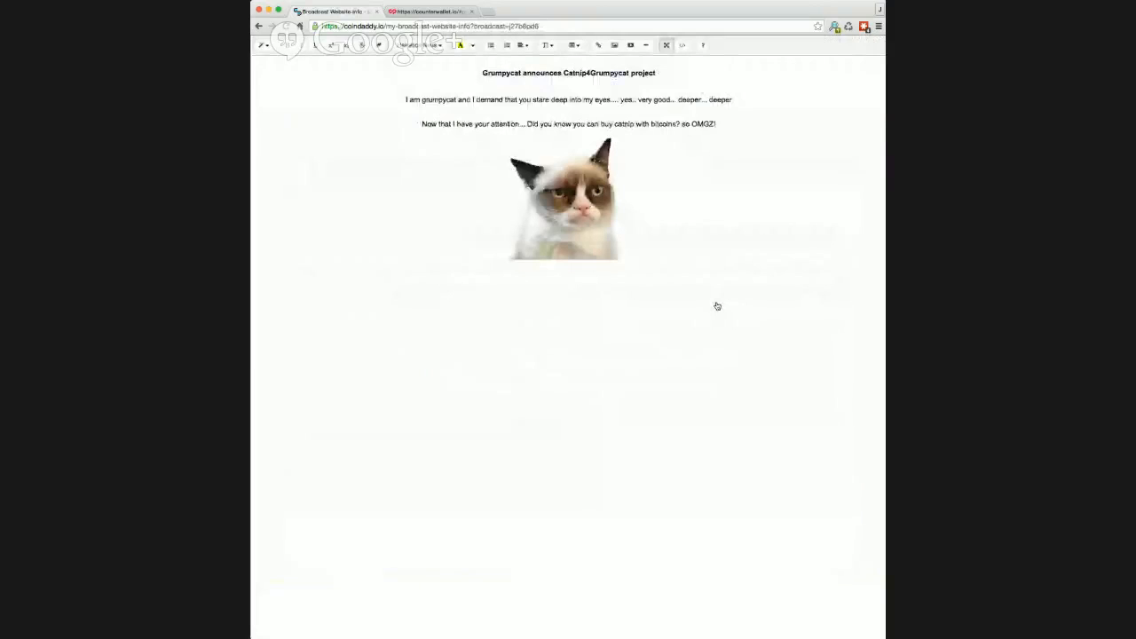
{"action": "left_click_drag", "start_coordinate": [672, 211], "coordinate": [634, 128]}
{"action": "left_click", "coordinate": [637, 223]}
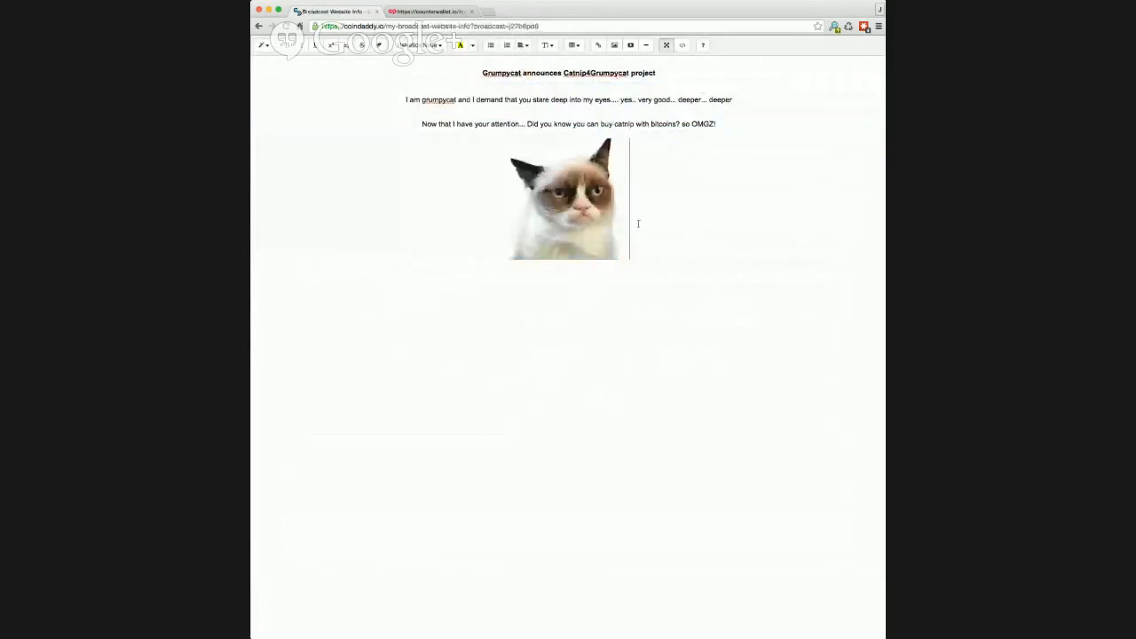
{"action": "left_click", "coordinate": [682, 45]}
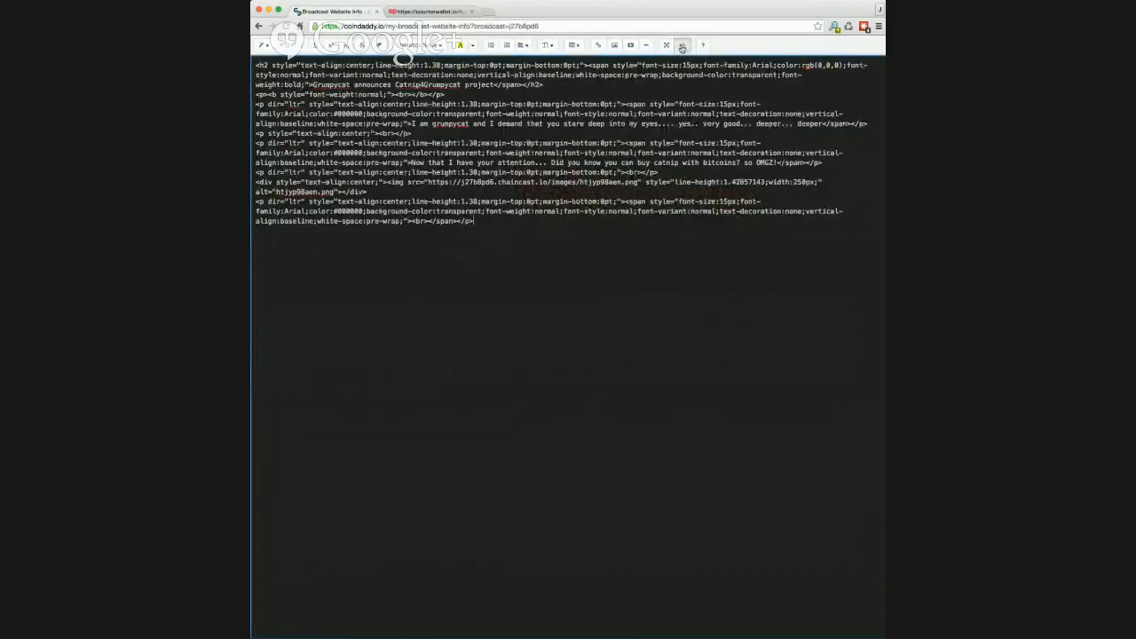
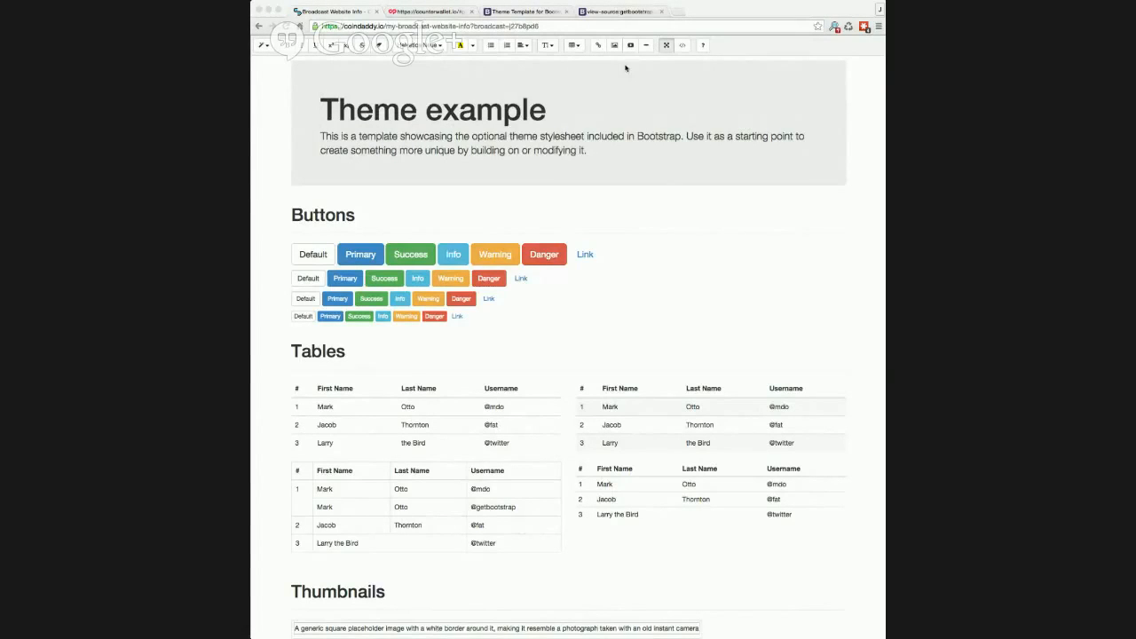
- Restore the editor to normal size and save the Grumpycat title, keywords and Theme example body
{"action": "left_click", "coordinate": [667, 45]}
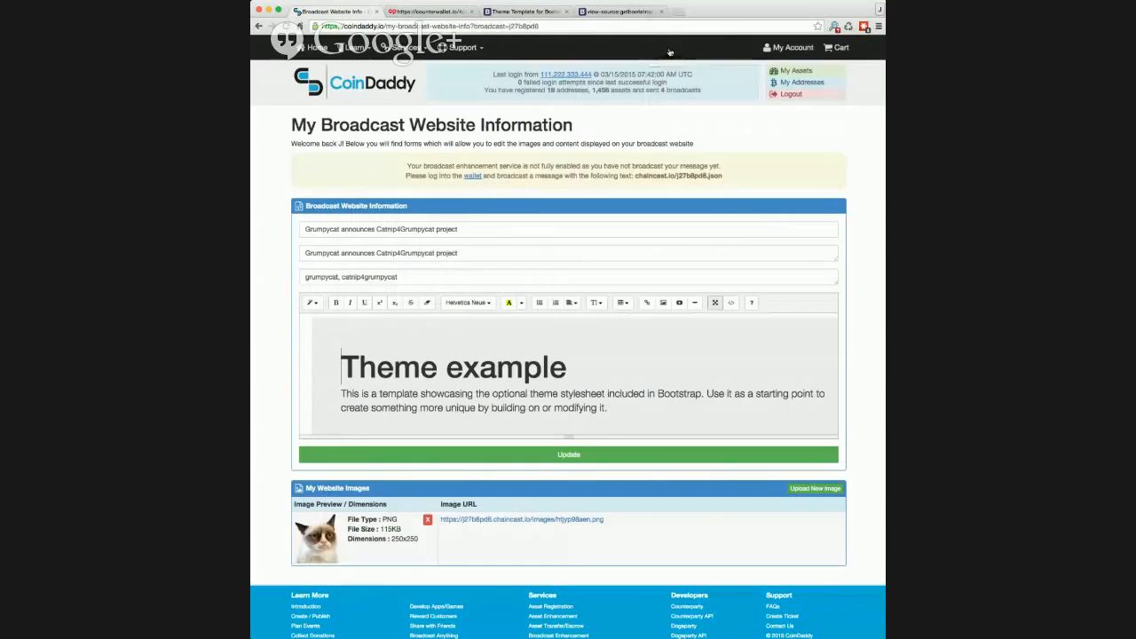
{"action": "left_click", "coordinate": [565, 453]}
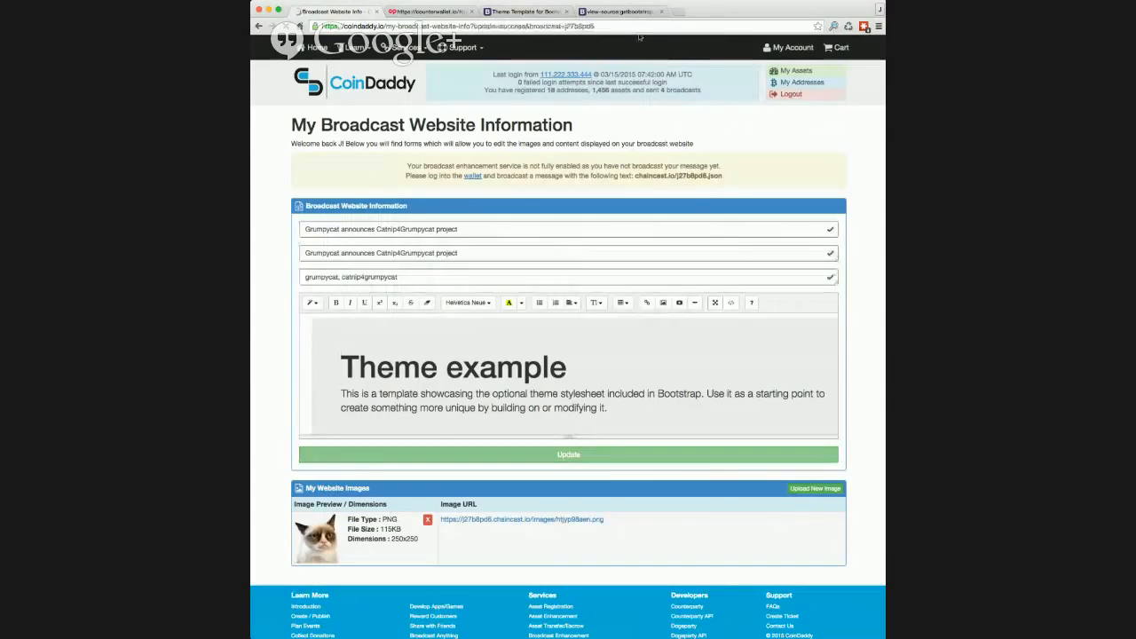
- From My Account's My Broadcasts list, view row 1's live Grumpycat site with the Theme example page
{"action": "left_click", "coordinate": [793, 48]}
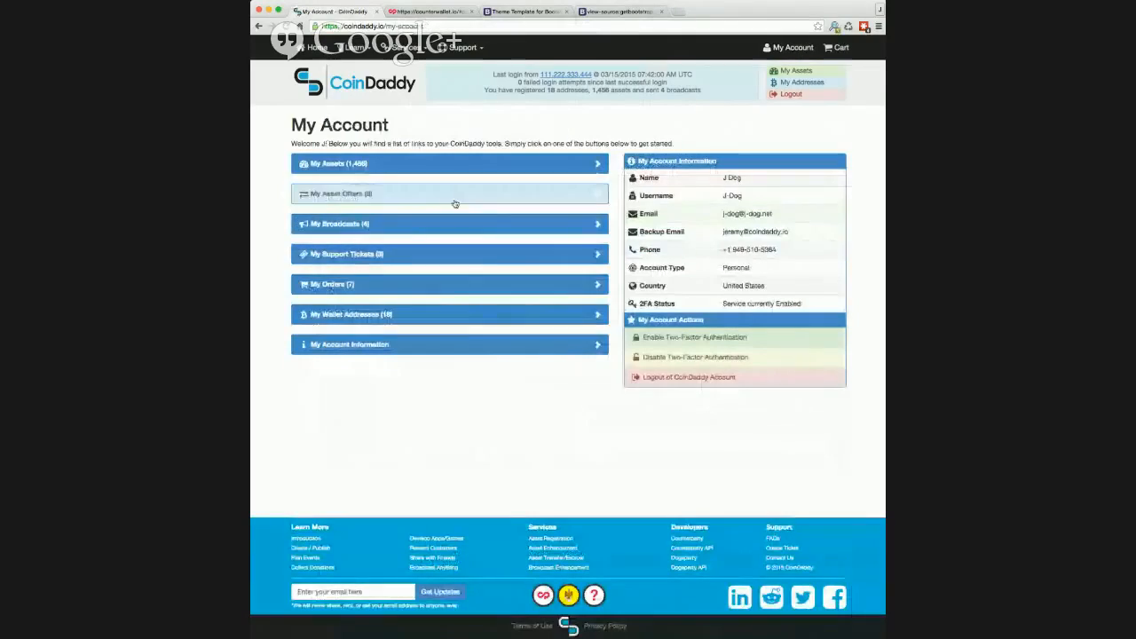
{"action": "left_click", "coordinate": [405, 222]}
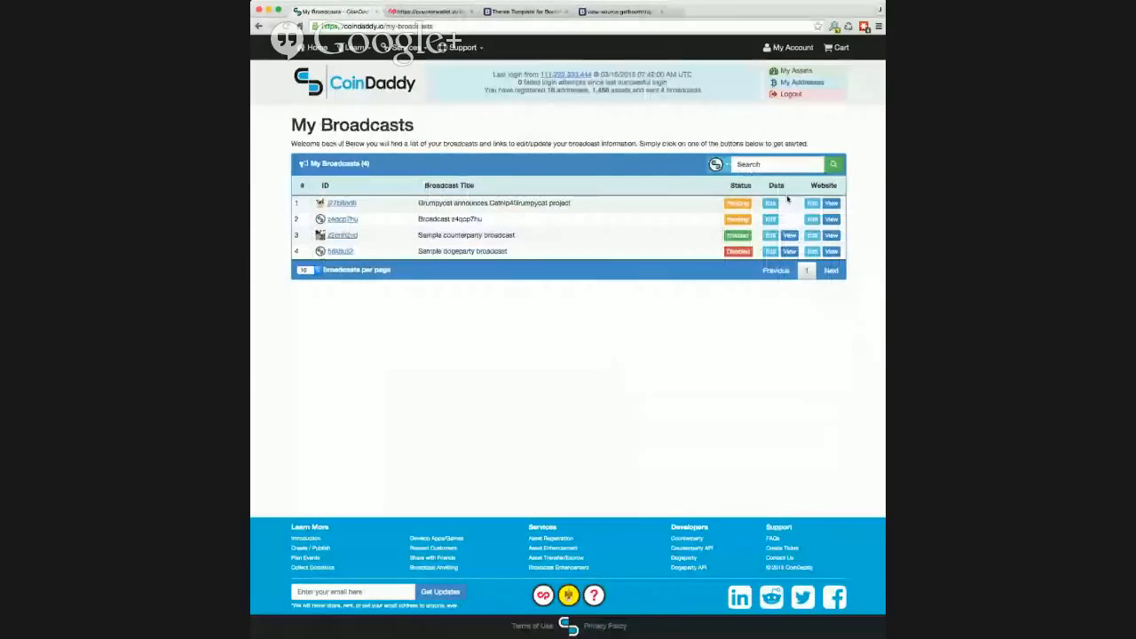
{"action": "left_click", "coordinate": [831, 203]}
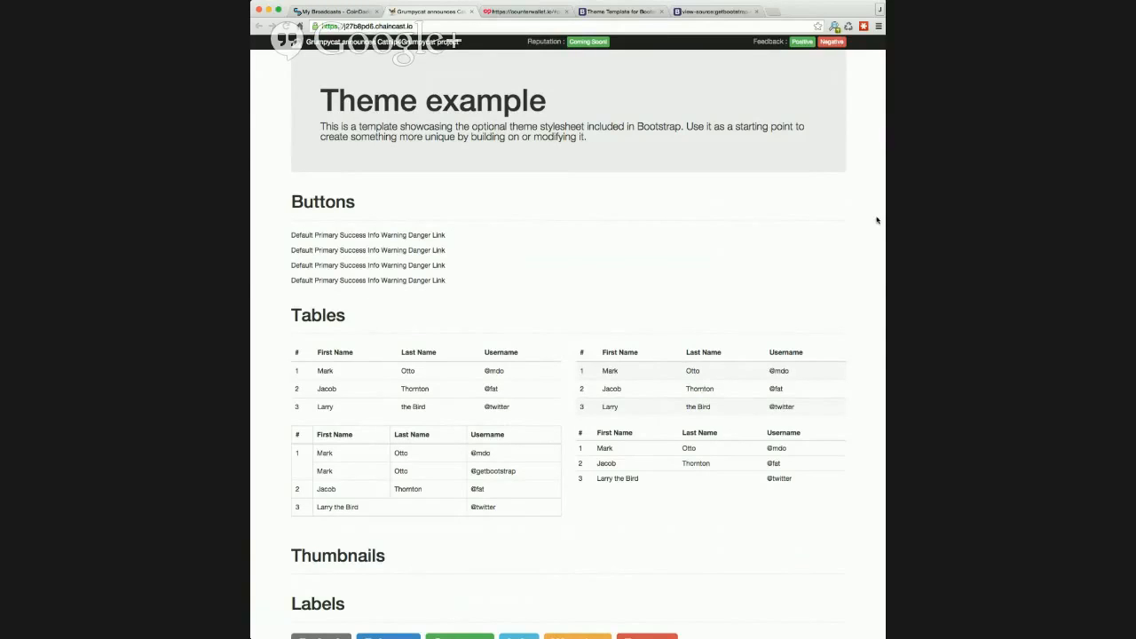
- Narrow the window to check the stacked layout, widen it again, and close the live site
{"action": "left_click_drag", "start_coordinate": [881, 217], "coordinate": [569, 231]}
{"action": "left_click_drag", "start_coordinate": [728, 231], "coordinate": [664, 234]}
{"action": "scroll", "coordinate": [624, 235], "scroll_direction": "down", "scroll_amount": 10}
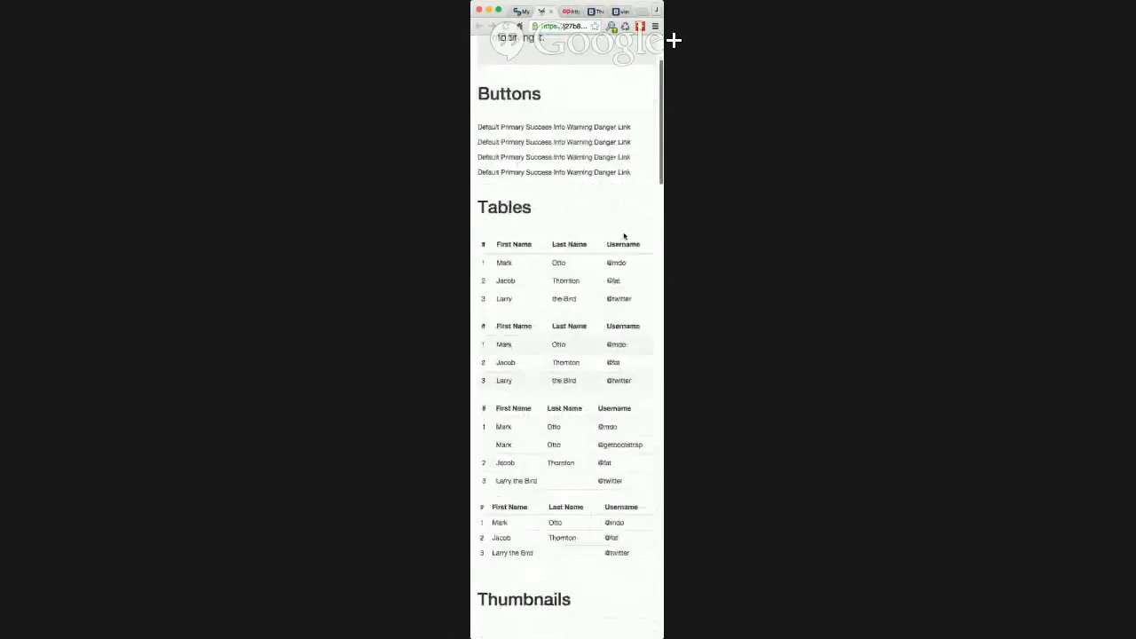
{"action": "scroll", "coordinate": [624, 236], "scroll_direction": "down", "scroll_amount": 15}
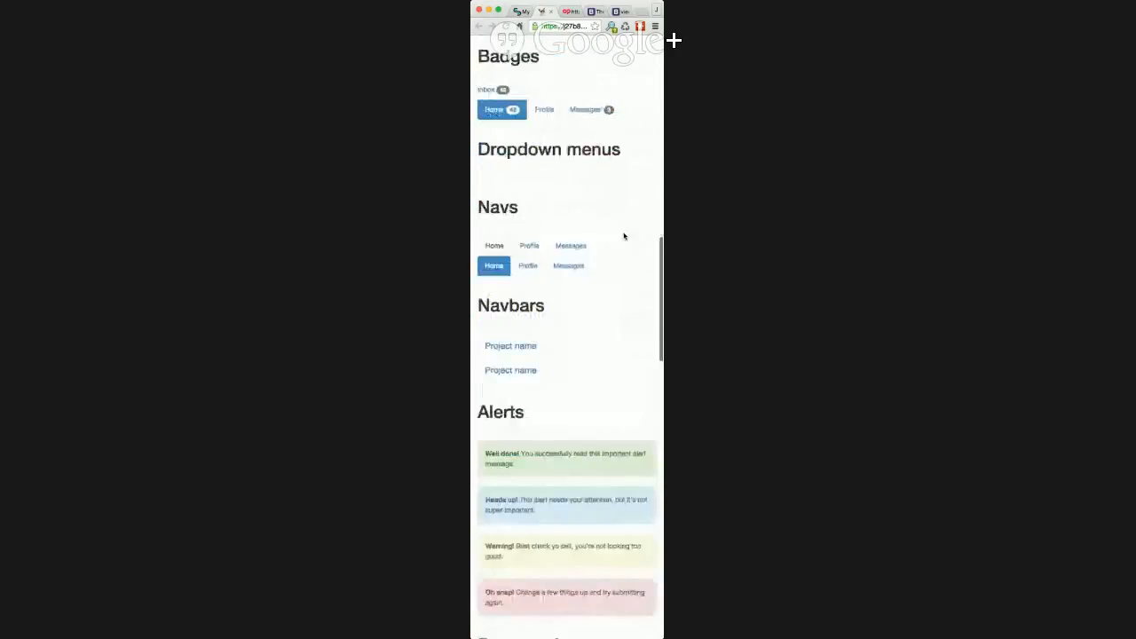
{"action": "scroll", "coordinate": [624, 236], "scroll_direction": "down", "scroll_amount": 12}
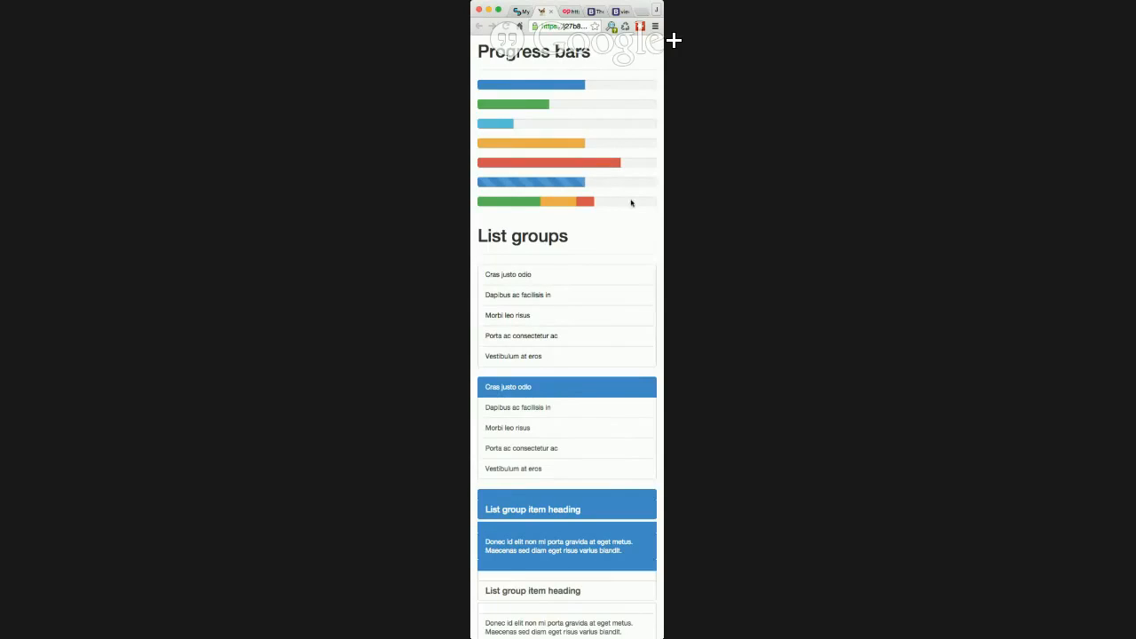
{"action": "left_click_drag", "start_coordinate": [663, 208], "coordinate": [864, 208]}
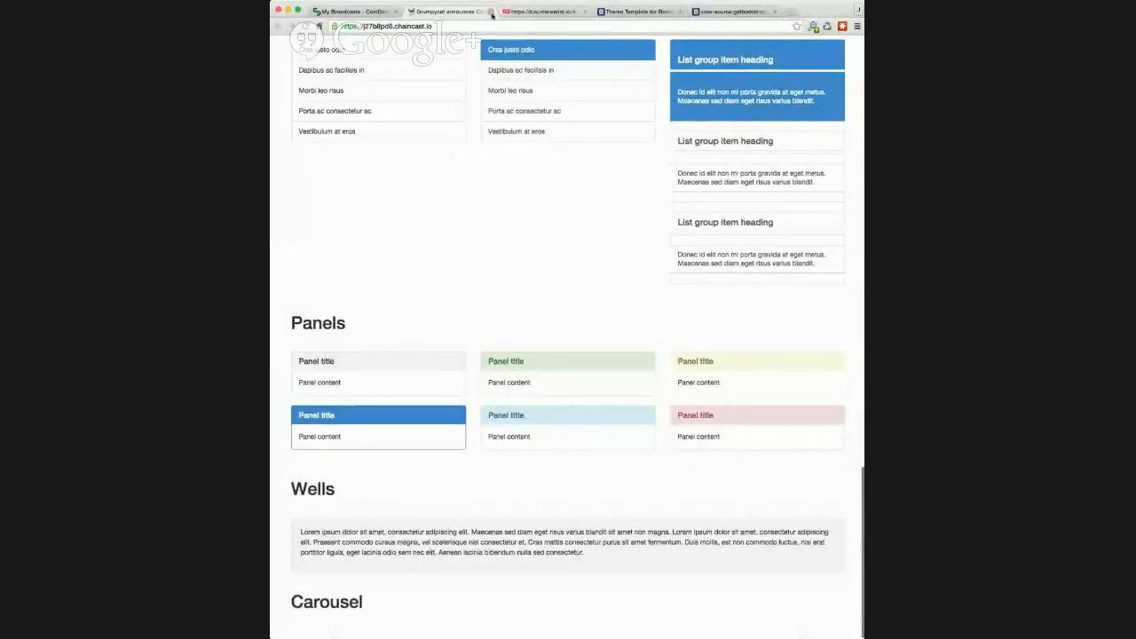
{"action": "left_click", "coordinate": [489, 11]}
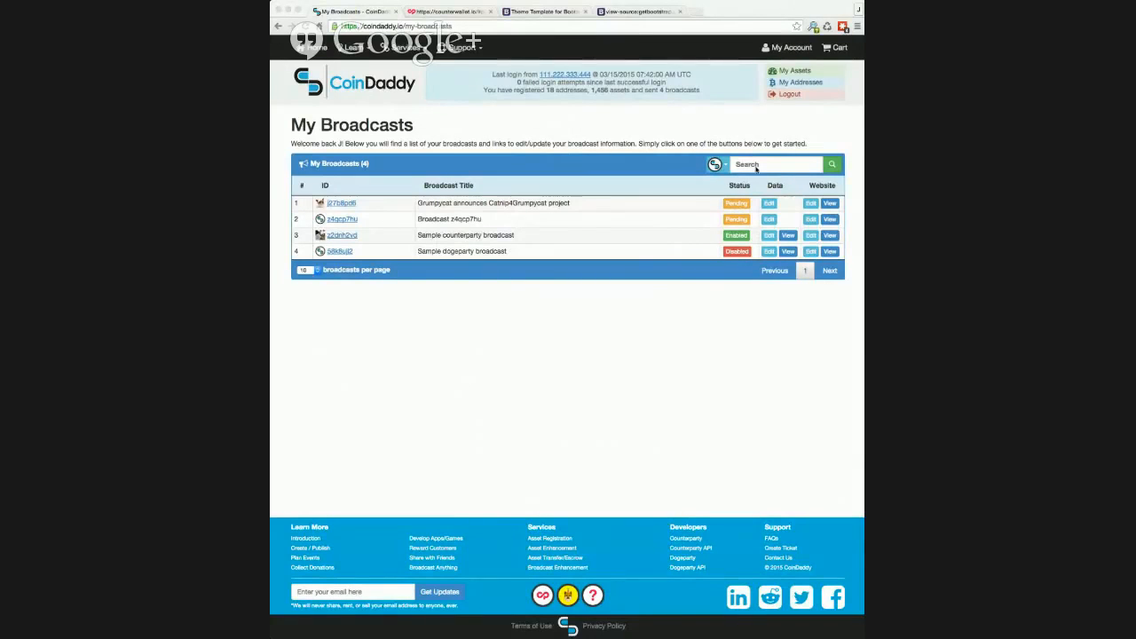
- Copy 'chaincast.io/j27b8pd6.json' from row 1's broadcast information page and switch to Counterwallet
{"action": "left_click", "coordinate": [737, 206]}
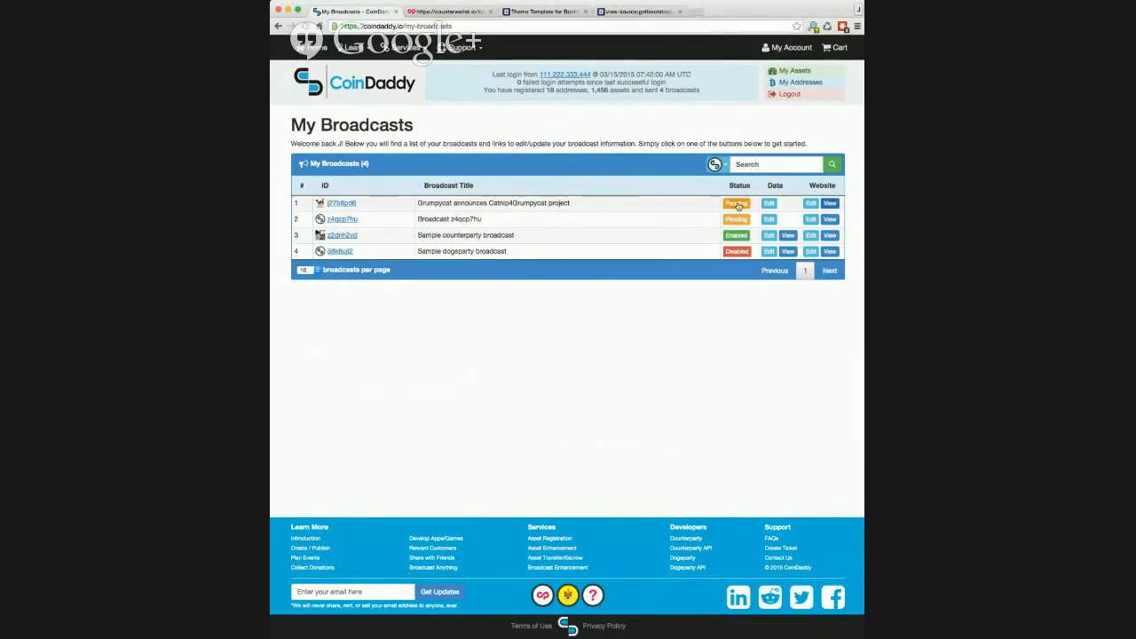
{"action": "left_click", "coordinate": [736, 204]}
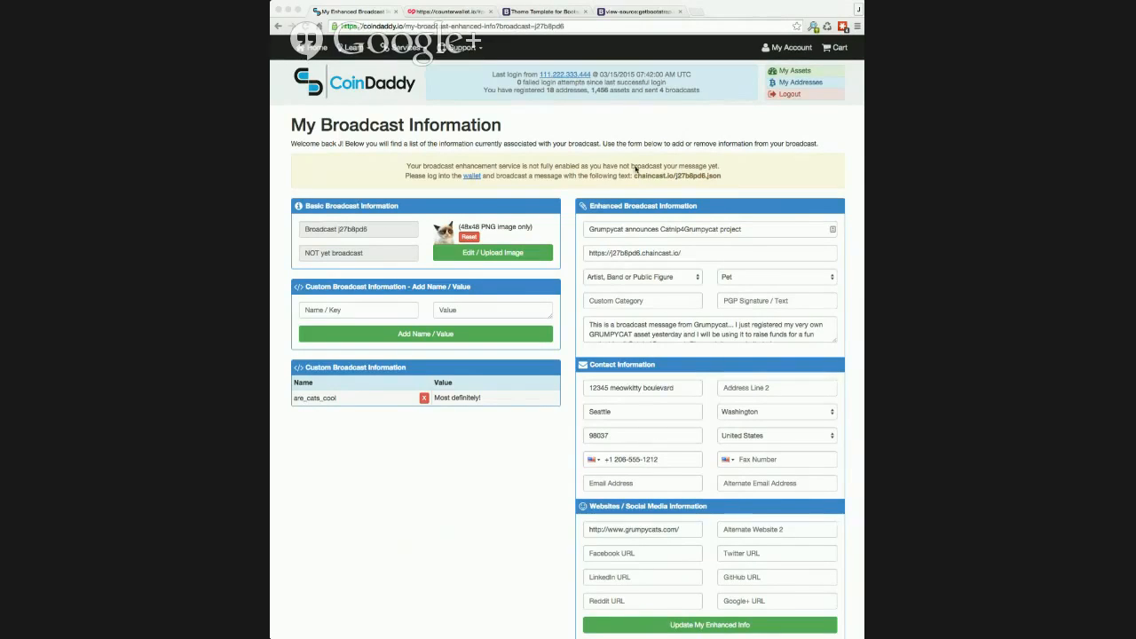
{"action": "left_click", "coordinate": [674, 170]}
{"action": "left_click_drag", "start_coordinate": [633, 176], "coordinate": [722, 177]}
{"action": "key", "text": "super+c"}
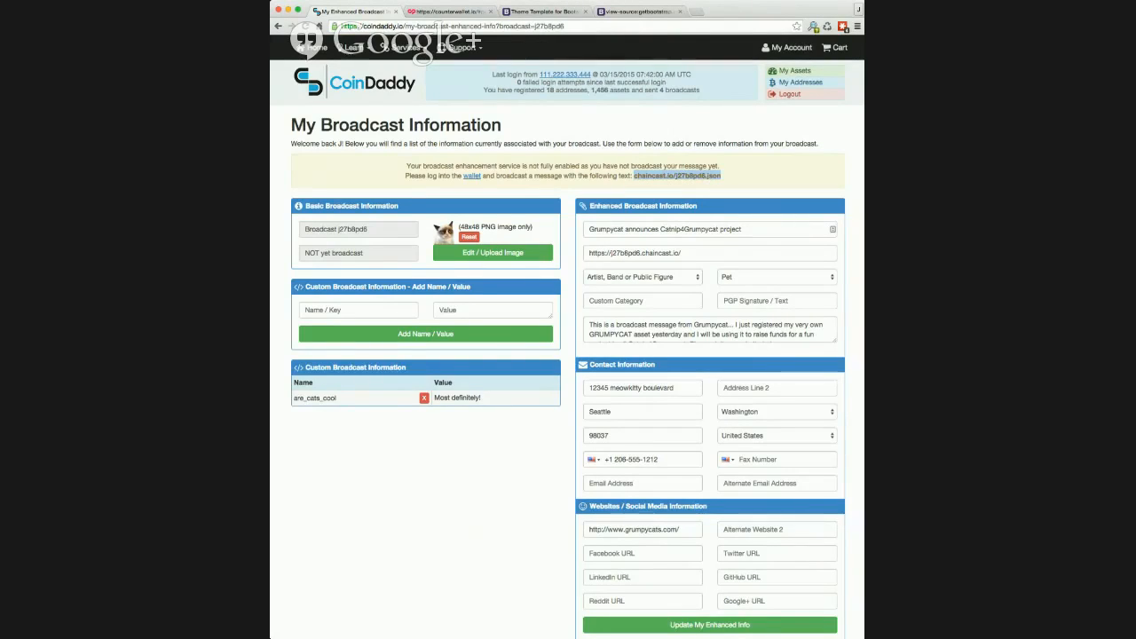
{"action": "left_click", "coordinate": [457, 13]}
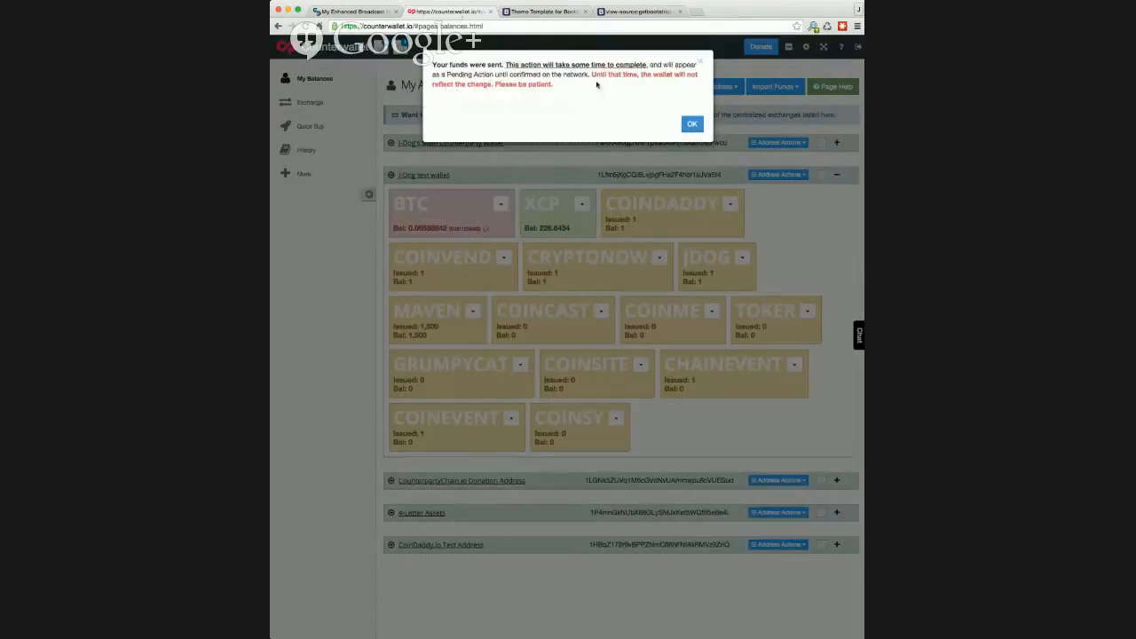
- Dismiss the notice and broadcast the pasted 'chaincast.io/j27b8pd6.json' text from the test wallet address
{"action": "left_click", "coordinate": [688, 125]}
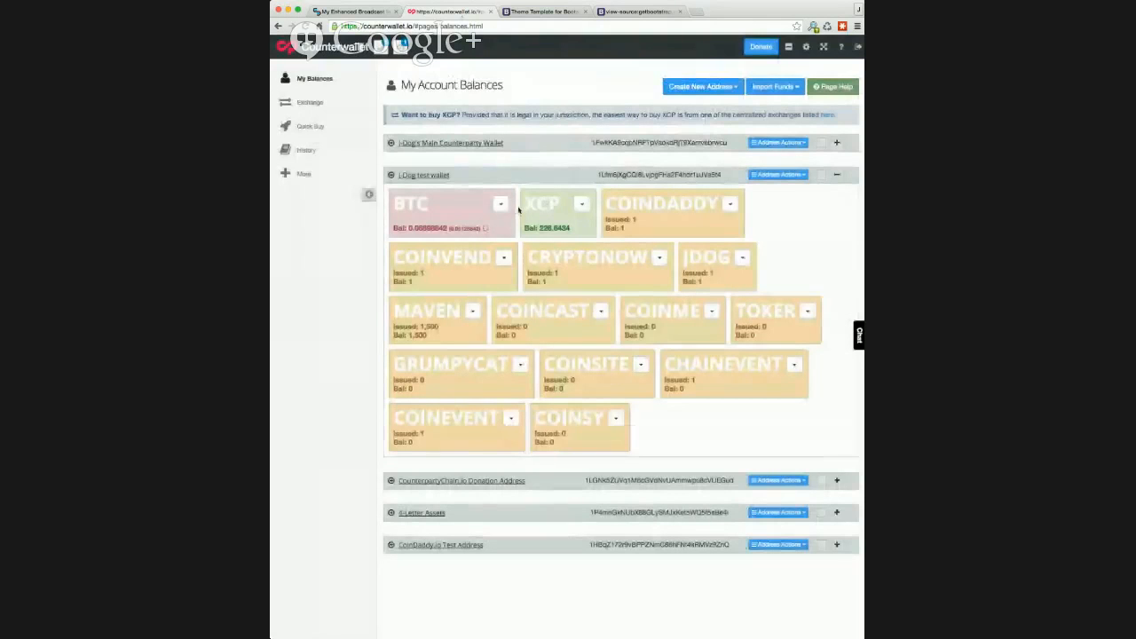
{"action": "left_click", "coordinate": [778, 174]}
{"action": "mouse_move", "coordinate": [768, 252]}
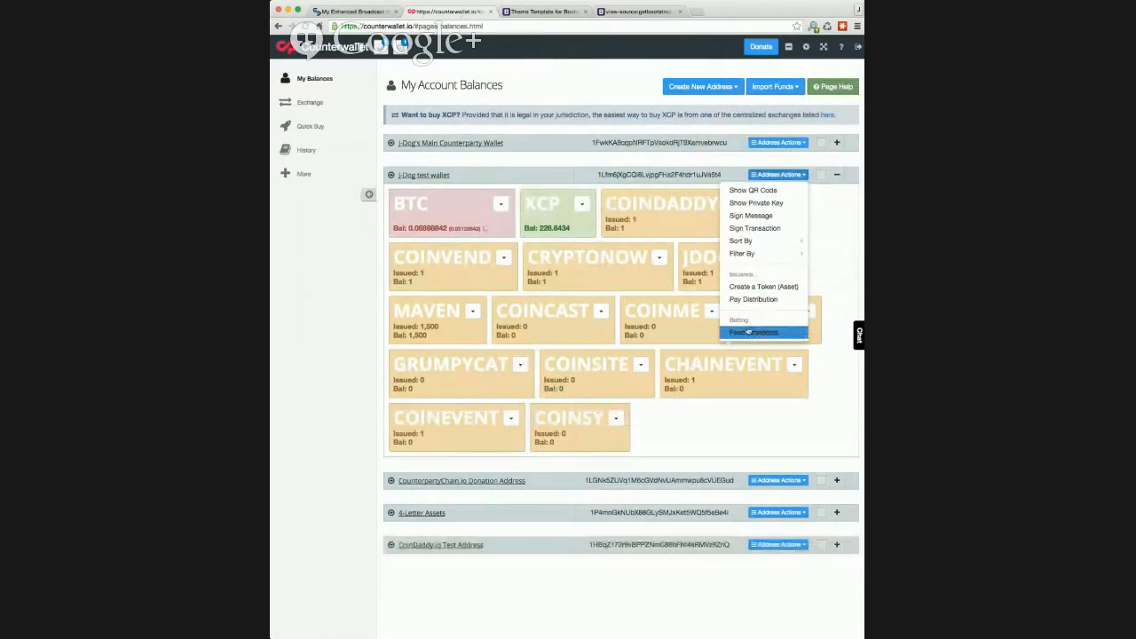
{"action": "left_click", "coordinate": [756, 333]}
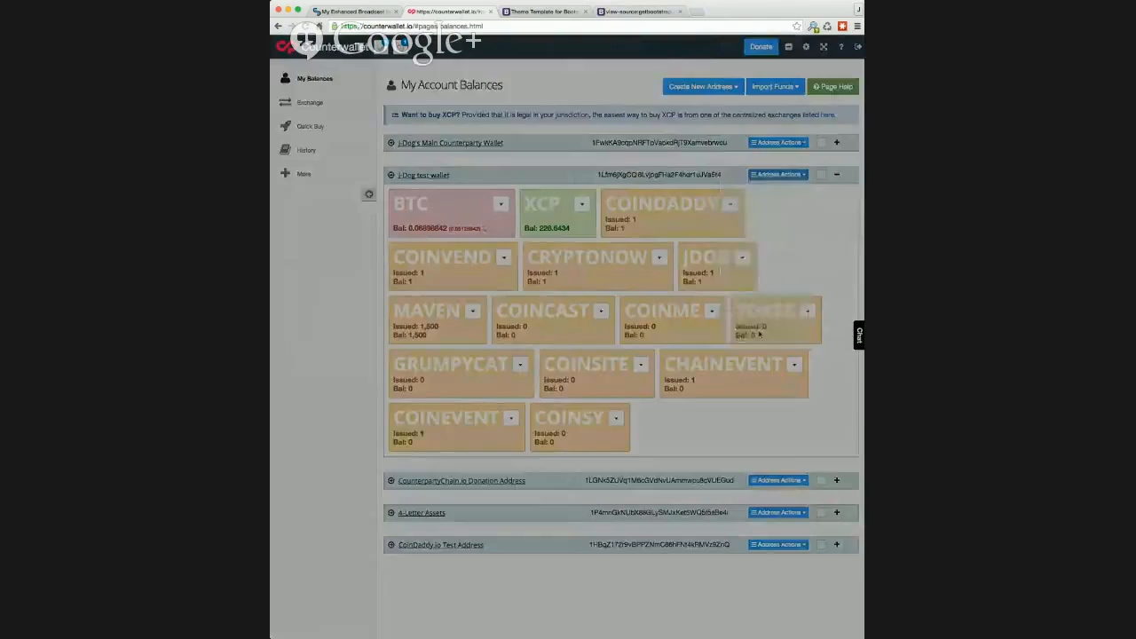
{"action": "left_click", "coordinate": [519, 140]}
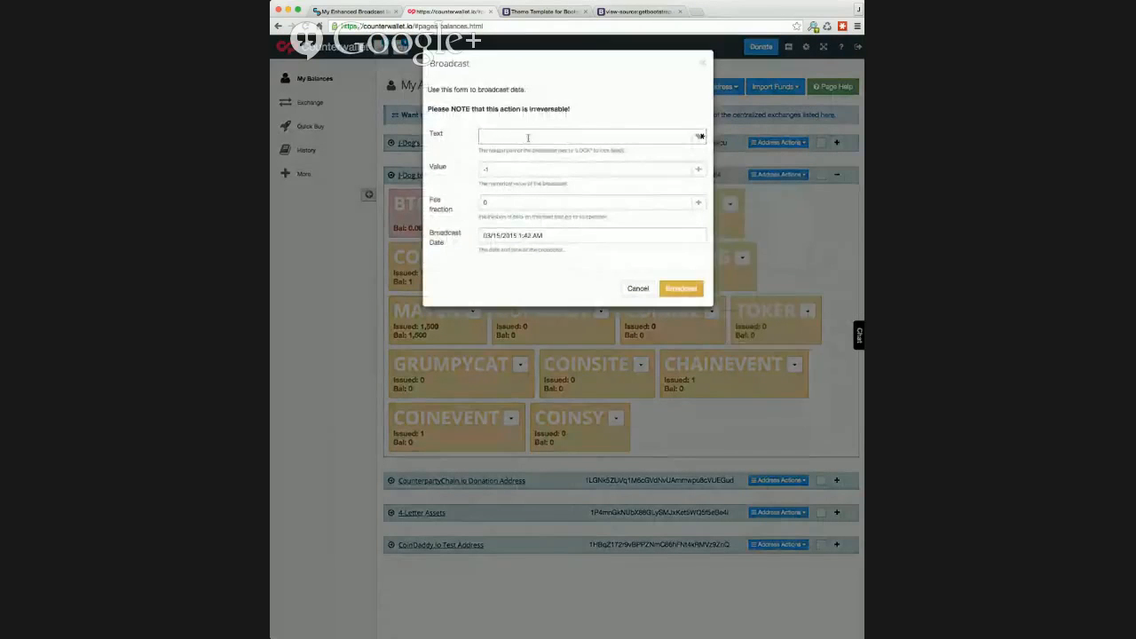
{"action": "key", "text": "super+v"}
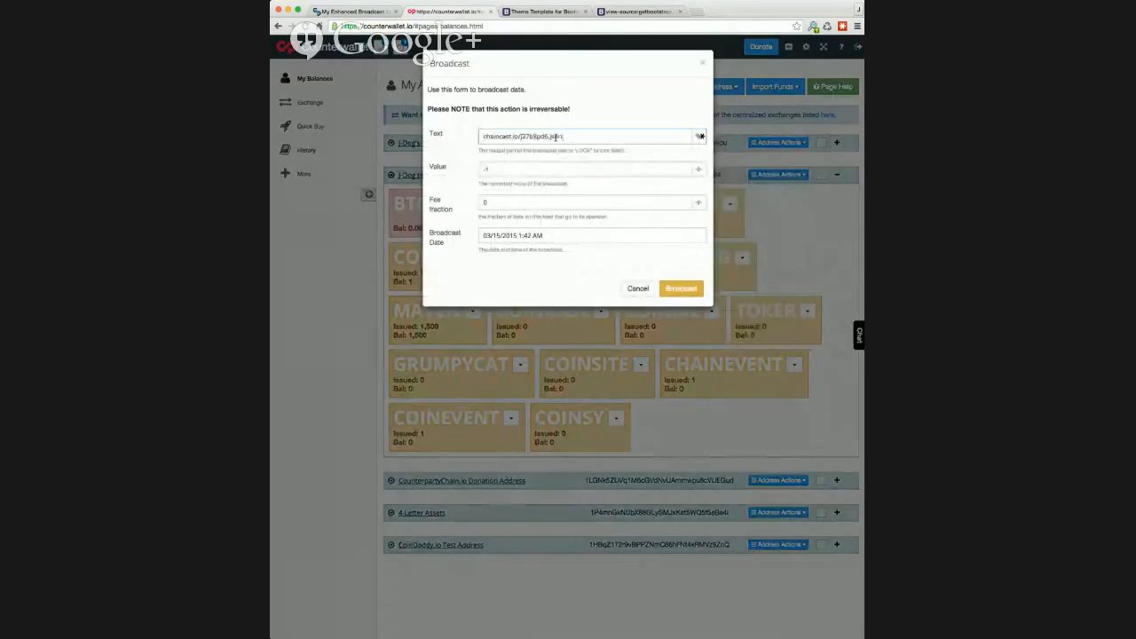
{"action": "left_click", "coordinate": [680, 289]}
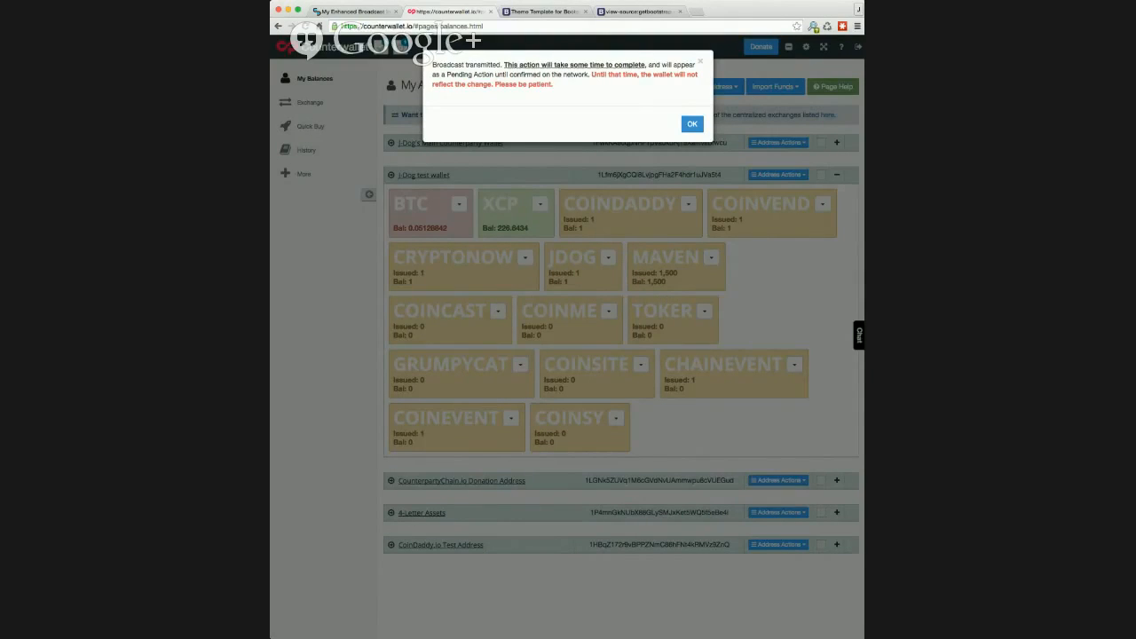
- Load the broadcast's counterpartychain.io transaction details page in the template tab
{"action": "key", "text": "super+Tab"}
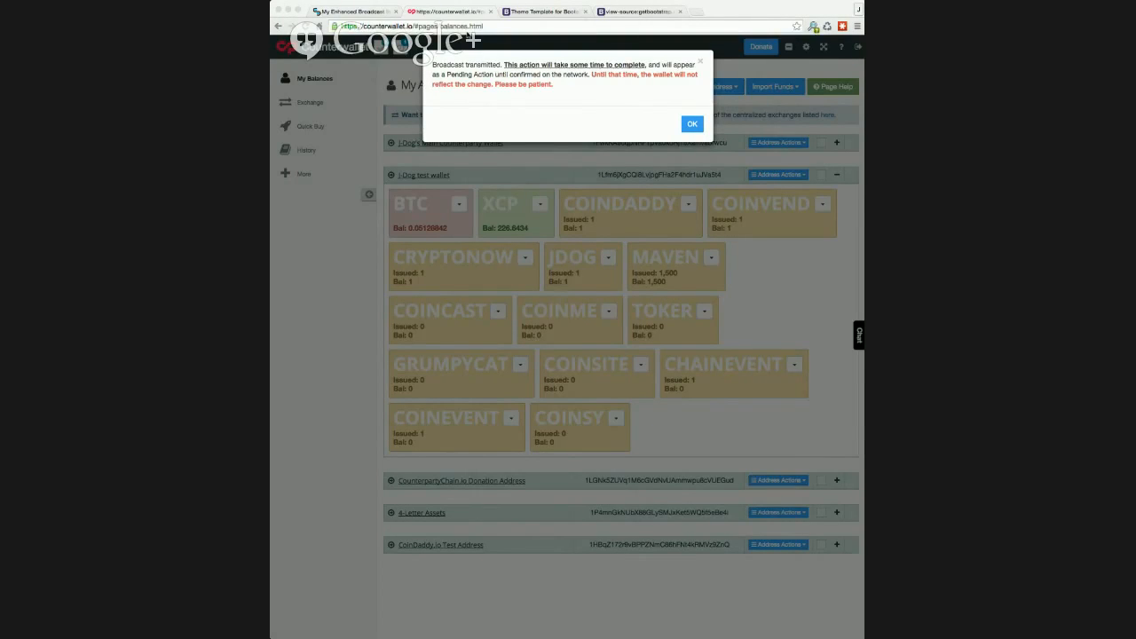
{"action": "left_click", "coordinate": [581, 12]}
{"action": "left_click", "coordinate": [573, 27]}
{"action": "type", "text": "https://counterpartychain.io/transaction/0bb15b4cfb616c930d3dabecb12ff486e2398fca36c9ec9150477b82dc90bafe"}
{"action": "key", "text": "Return"}
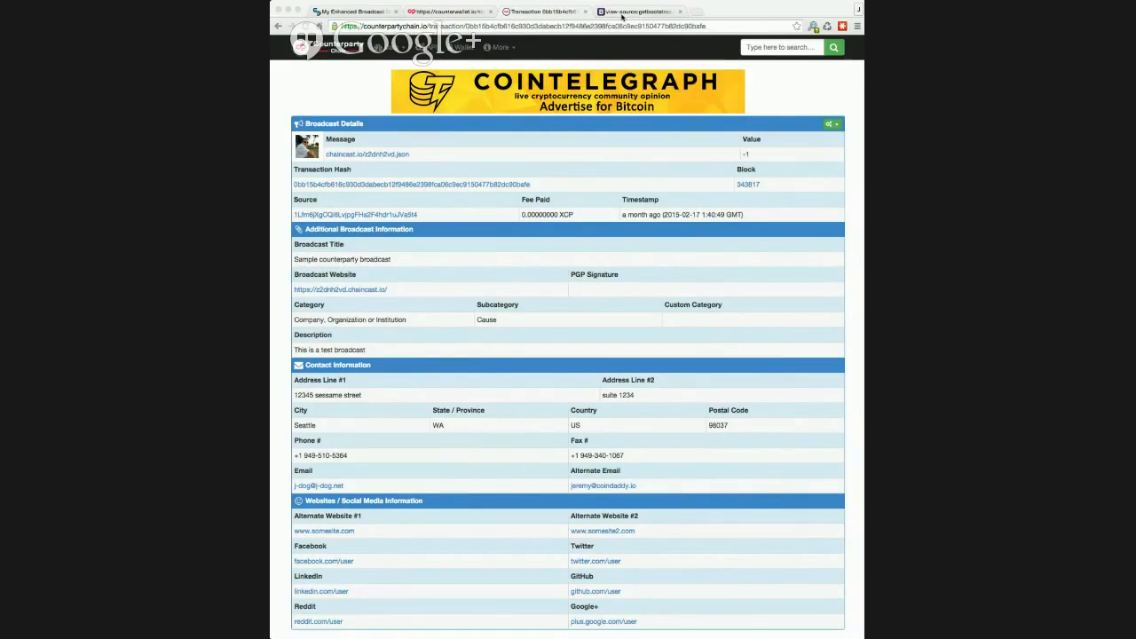
- Close the transaction and page source tabs and return to the CoinDaddy home page
{"action": "left_click", "coordinate": [585, 12]}
{"action": "left_click", "coordinate": [587, 12]}
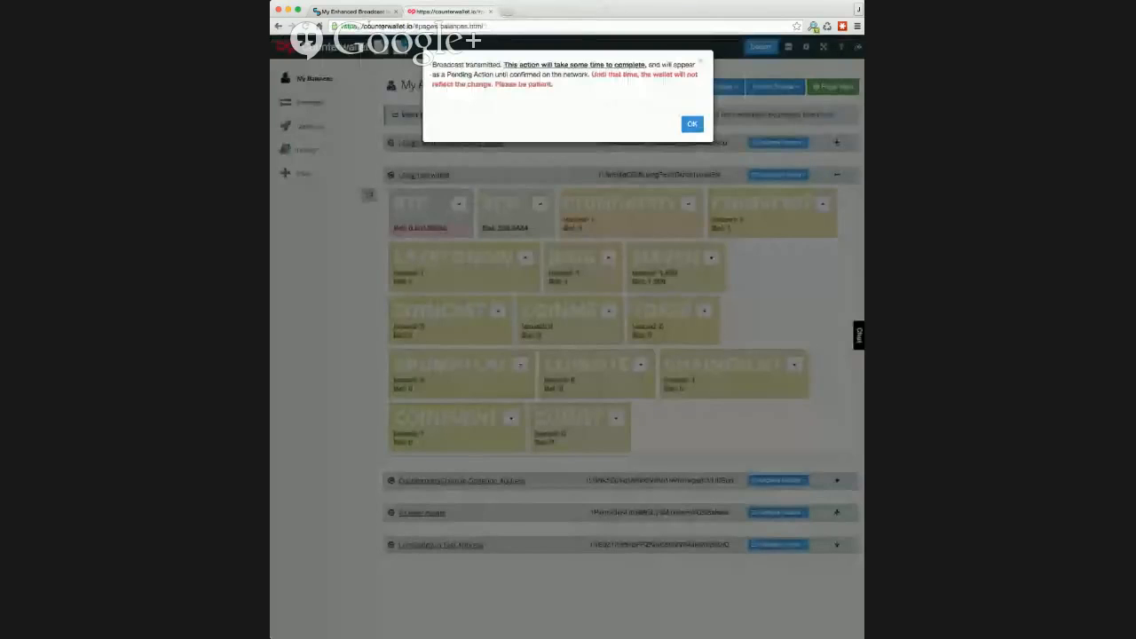
{"action": "left_click", "coordinate": [351, 12]}
{"action": "left_click", "coordinate": [351, 80]}
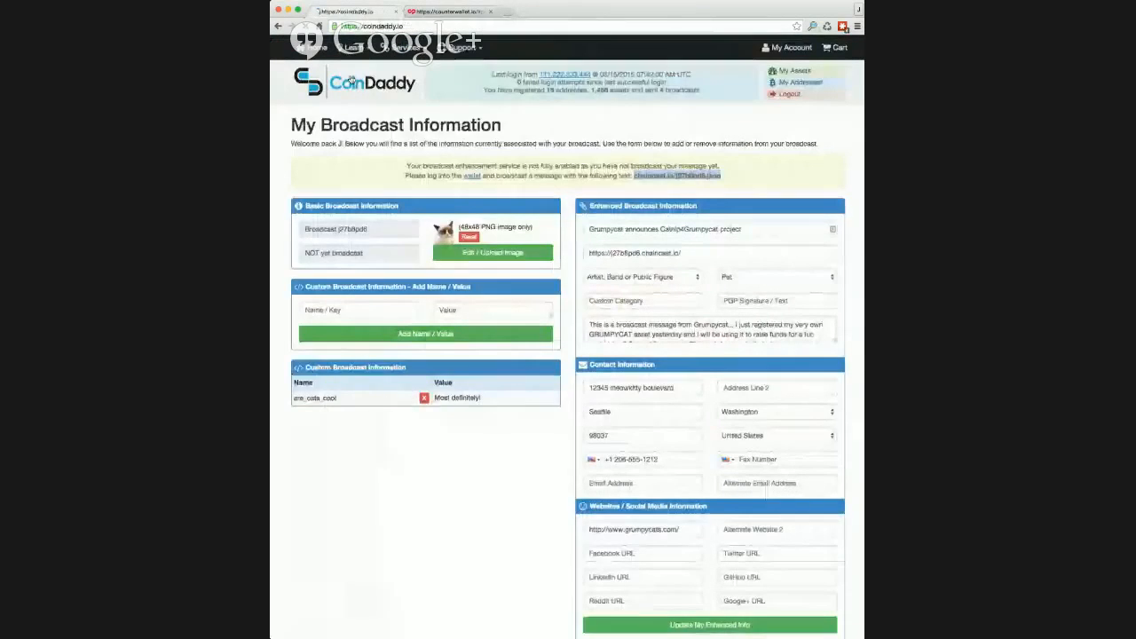